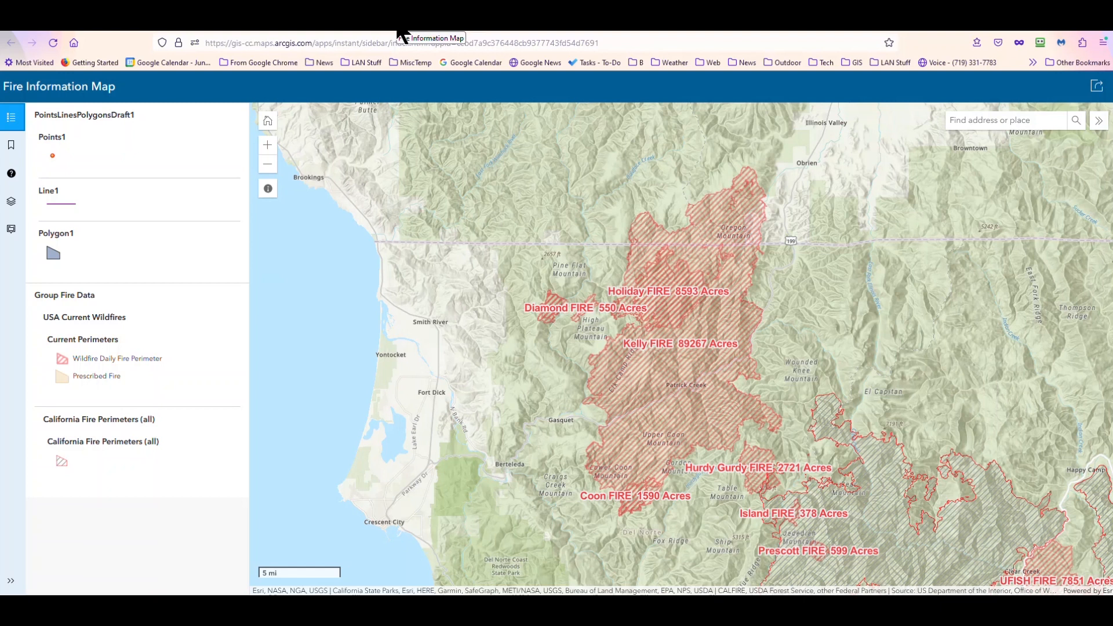
# Switch to the fire information app's Sidebar configuration page and turn off express mode to access all settings.
pyautogui.click(292, 32)
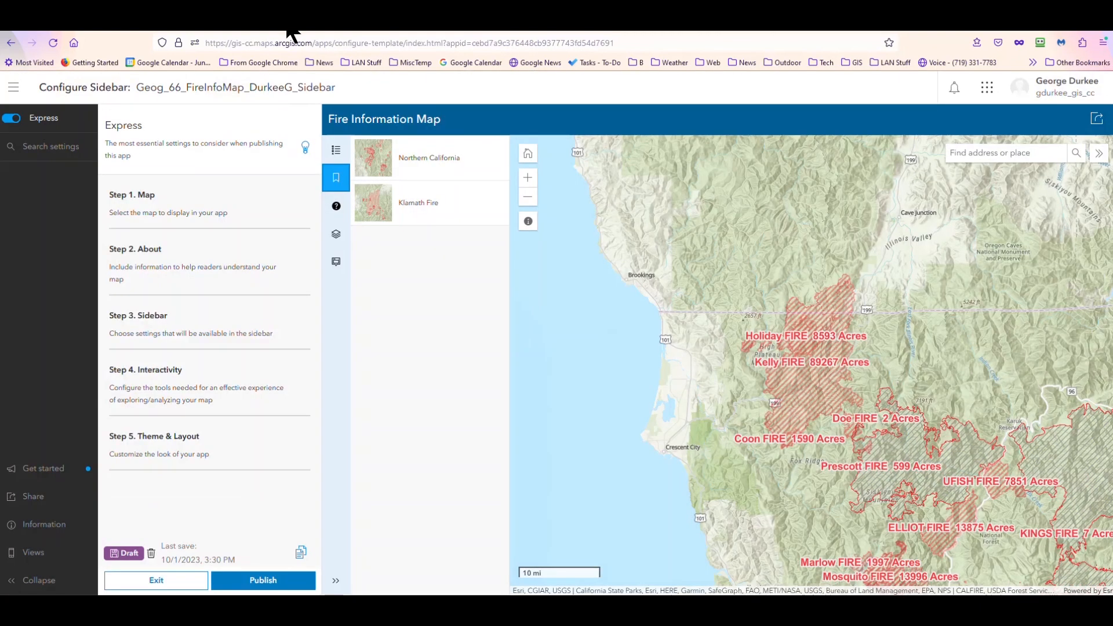
pyautogui.click(8, 120)
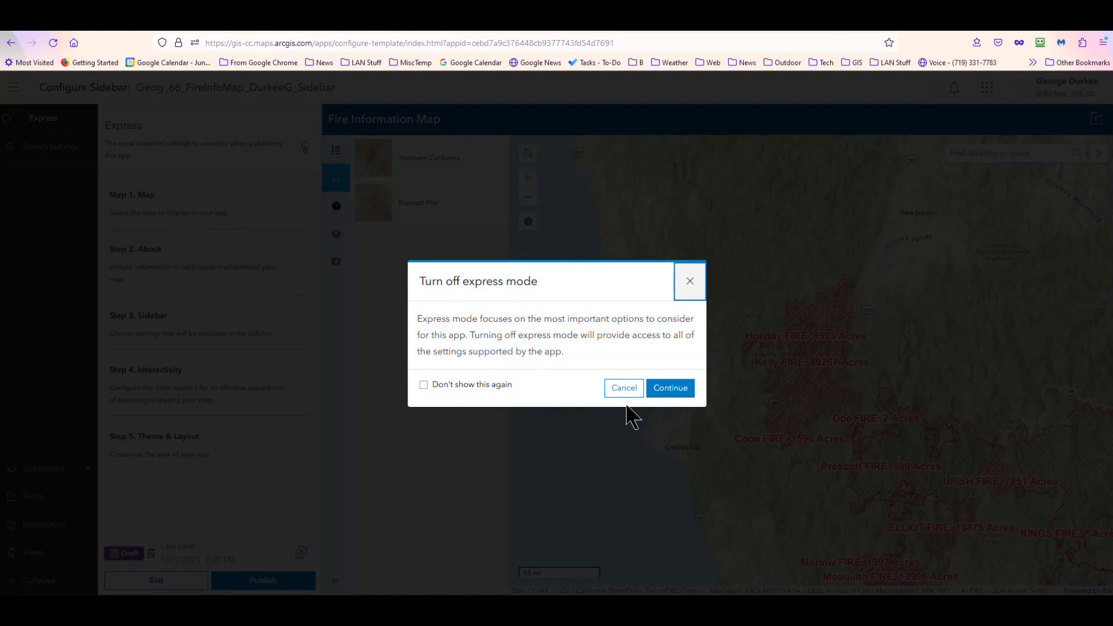
pyautogui.click(678, 389)
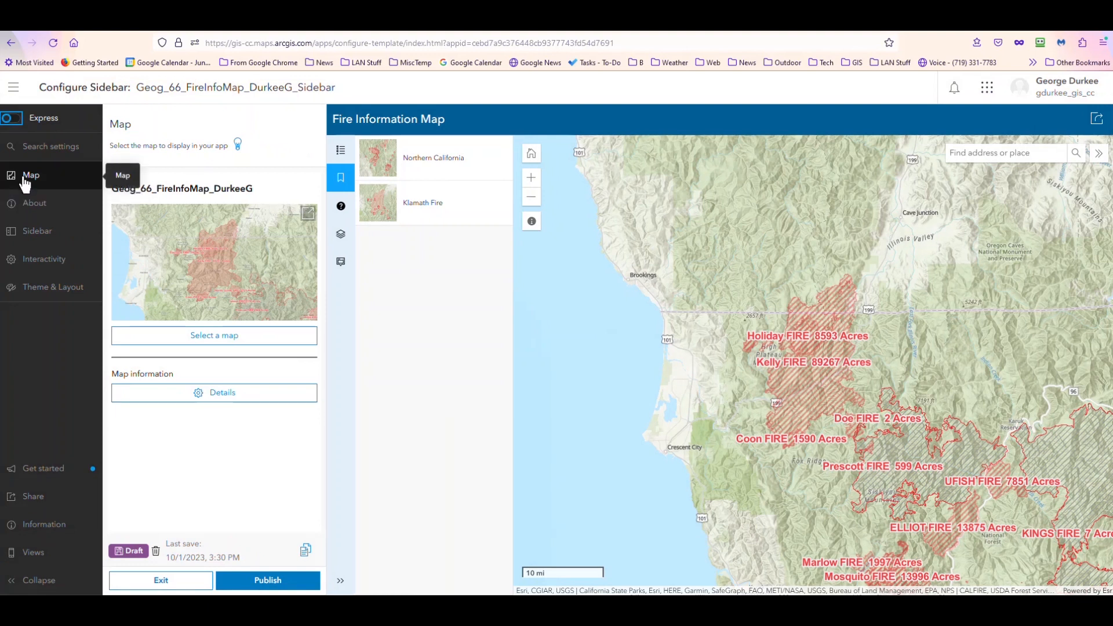
pyautogui.moveTo(221, 220)
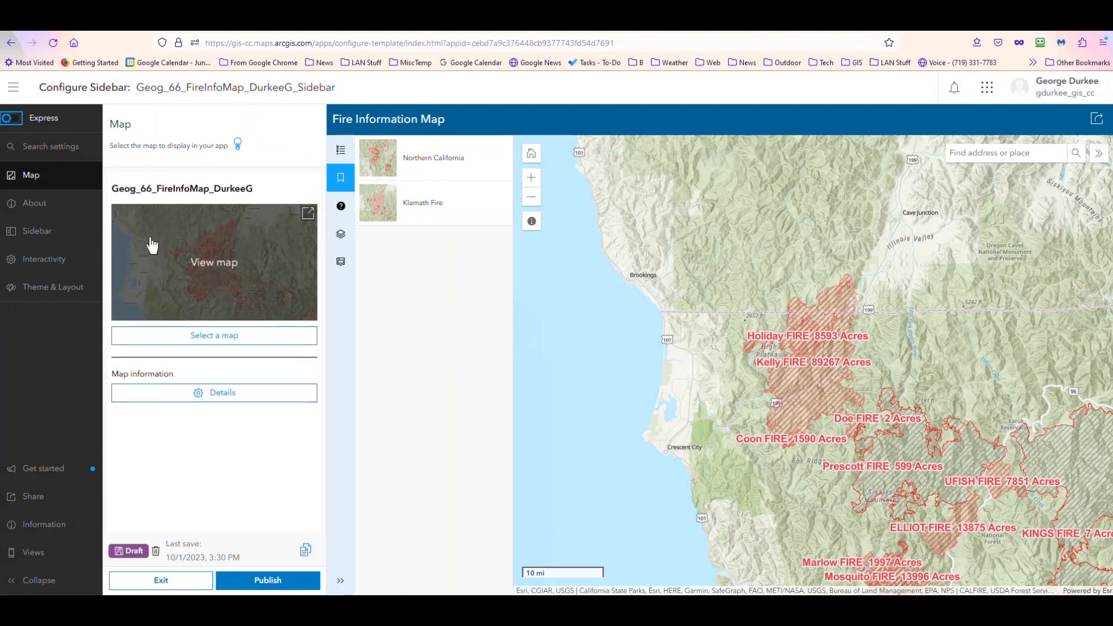
# Open the app details in the About settings and look through the available options.
pyautogui.click(37, 208)
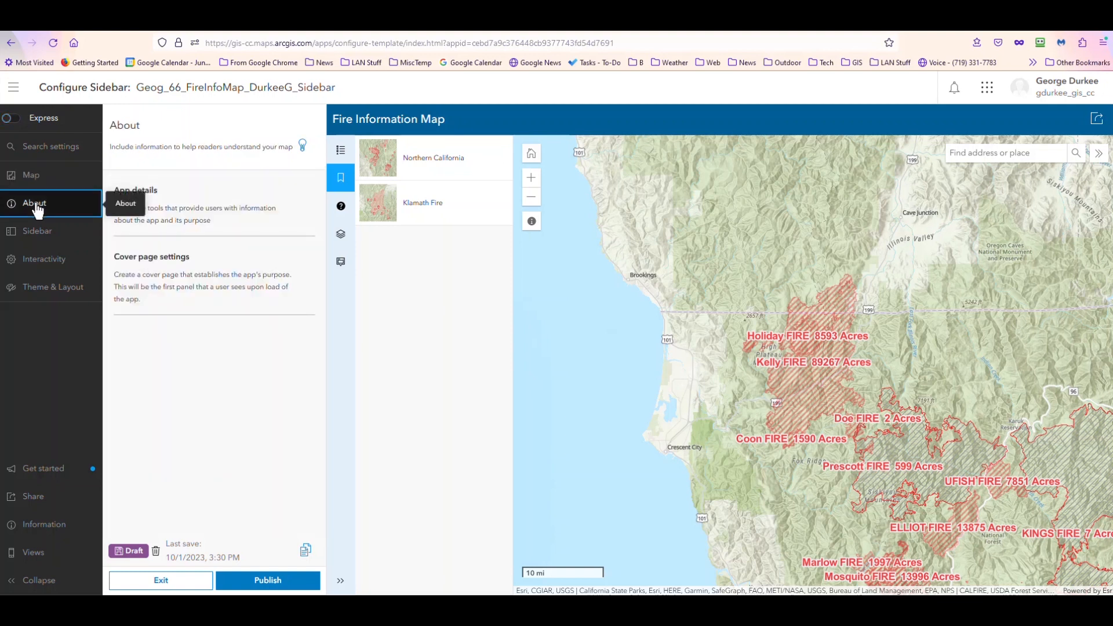
pyautogui.click(124, 192)
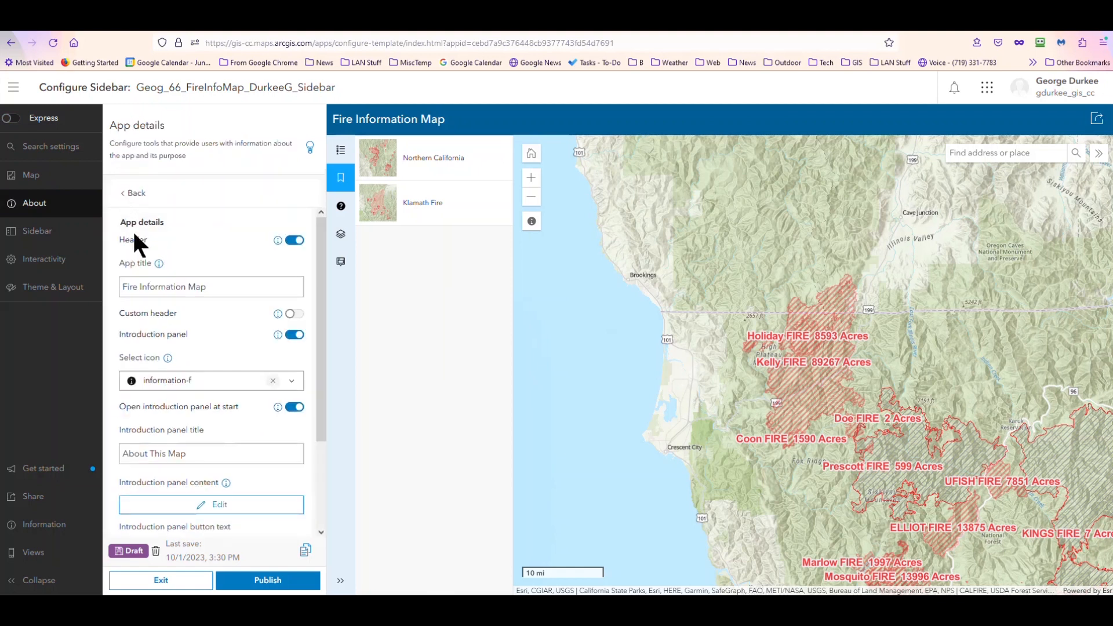
pyautogui.scroll(-2, 138, 266)
pyautogui.scroll(2, 203, 295)
# Try the custom header option and read the help notes for it and its HTML setting.
pyautogui.click(279, 316)
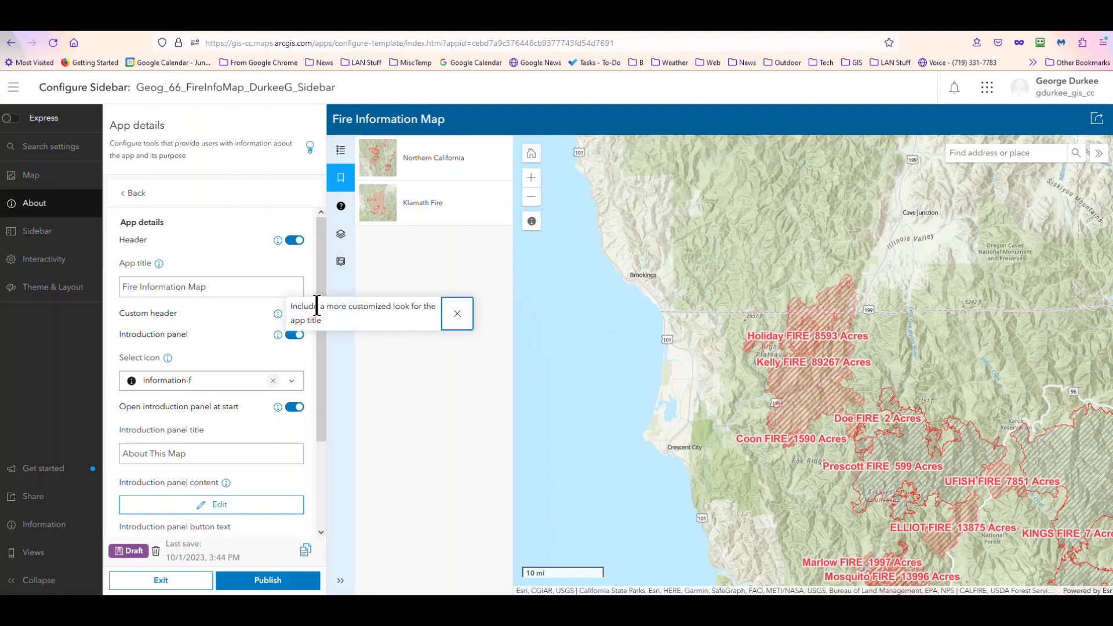
pyautogui.click(255, 313)
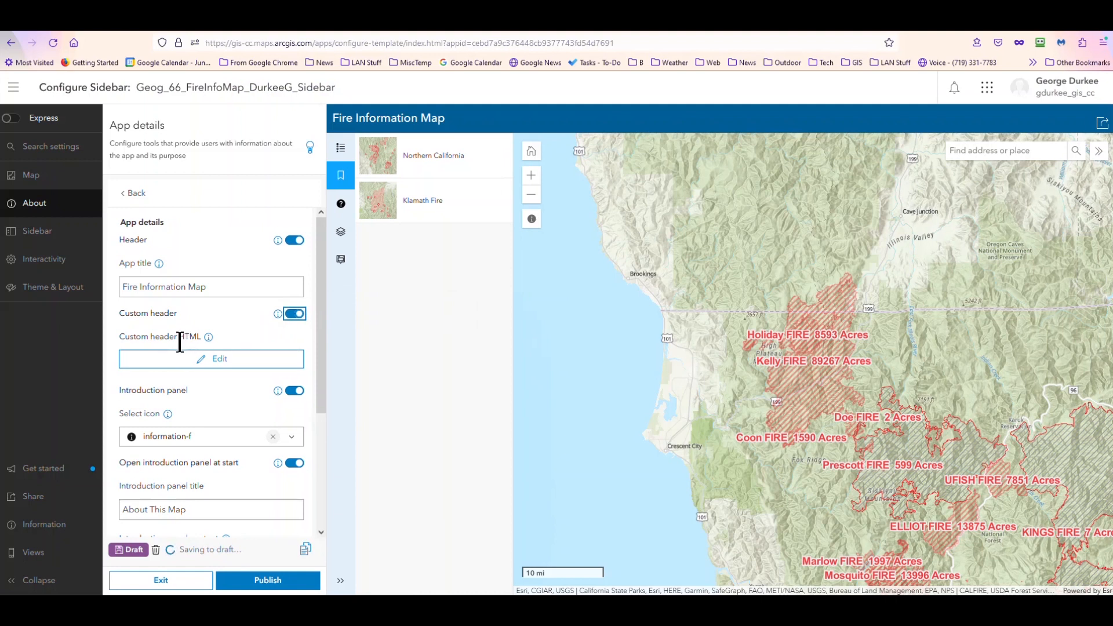
pyautogui.click(209, 337)
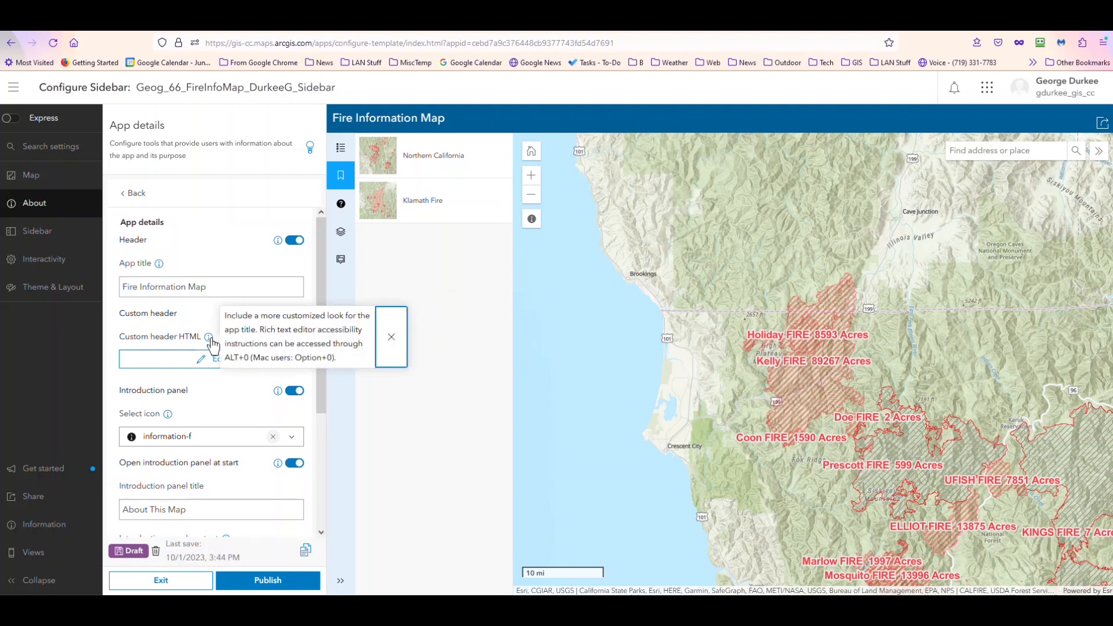
pyautogui.click(209, 337)
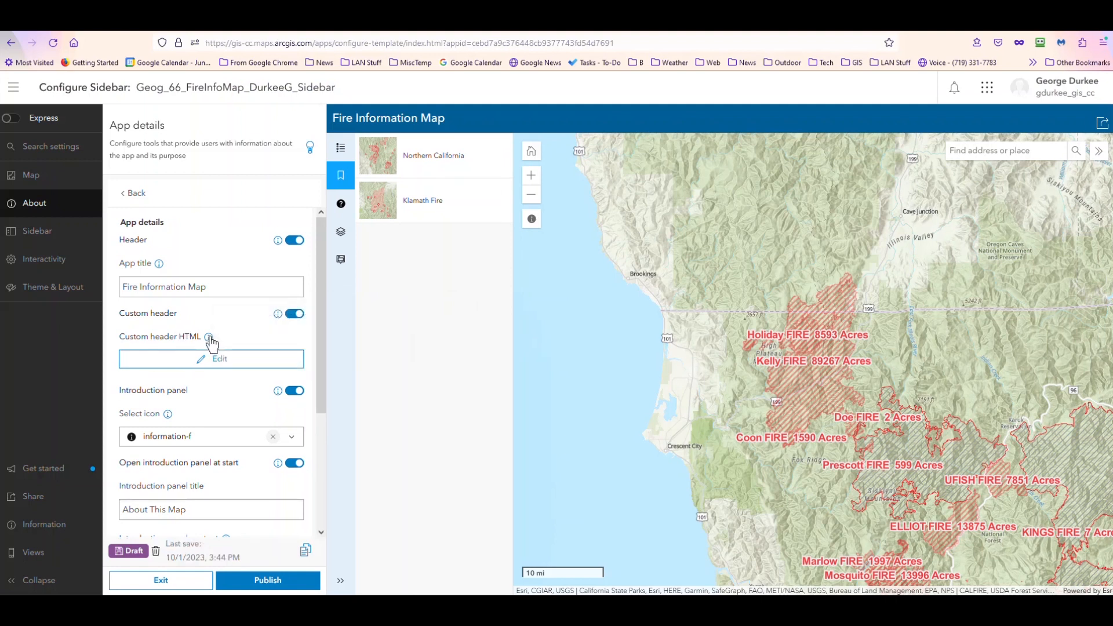
pyautogui.click(290, 314)
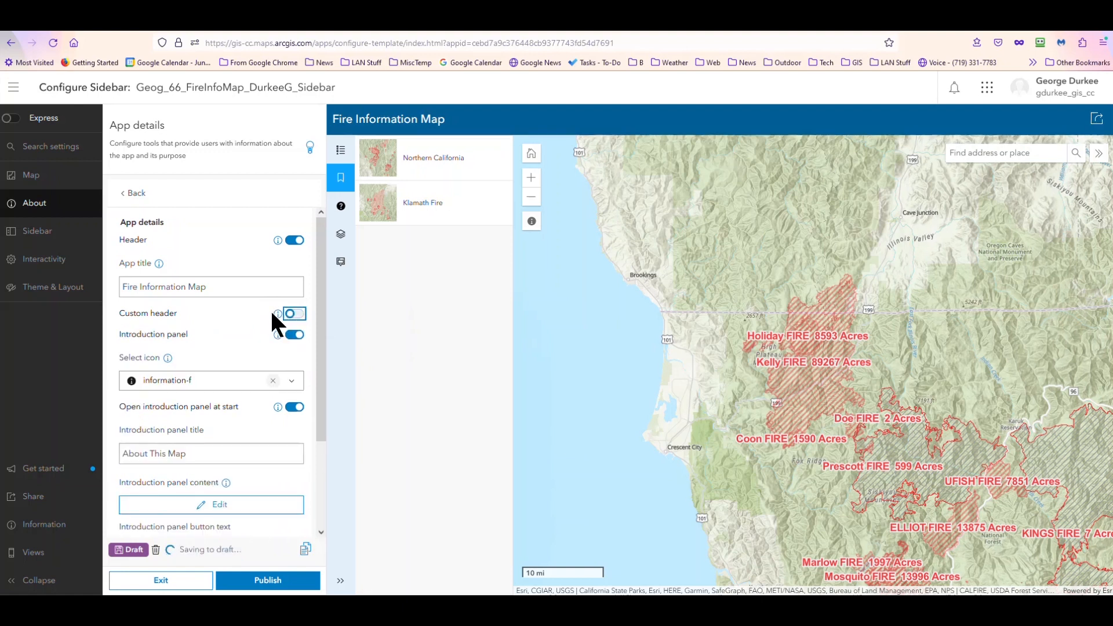
# Review the introduction panel settings, including its button text, and return to the About overview.
pyautogui.scroll(-2, 257, 319)
pyautogui.scroll(-1, 253, 322)
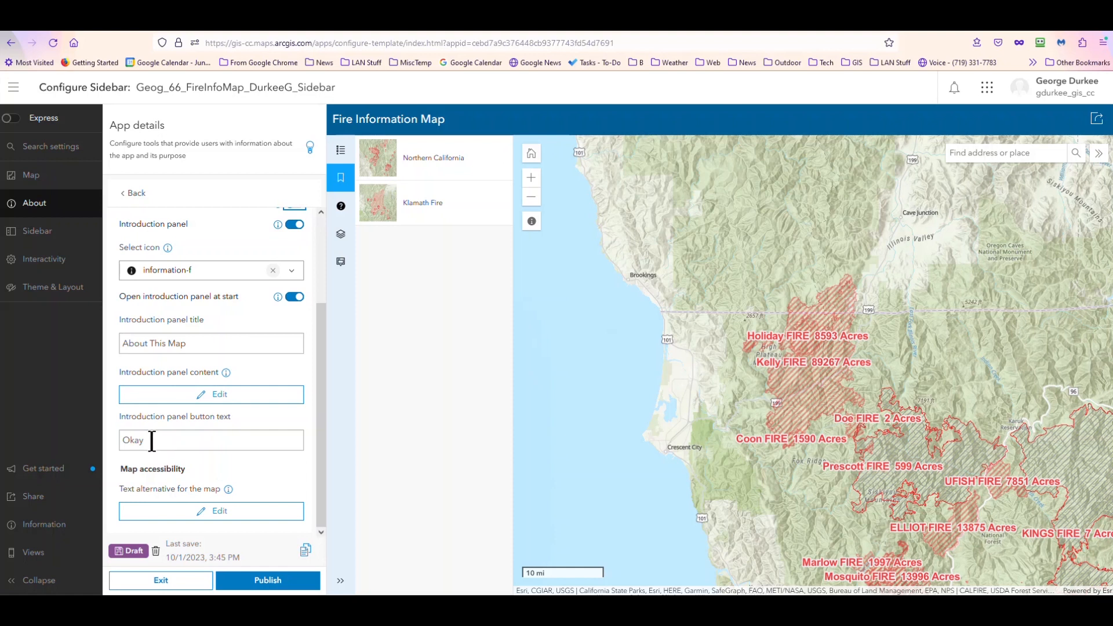
pyautogui.moveTo(151, 440); pyautogui.dragTo(108, 435)
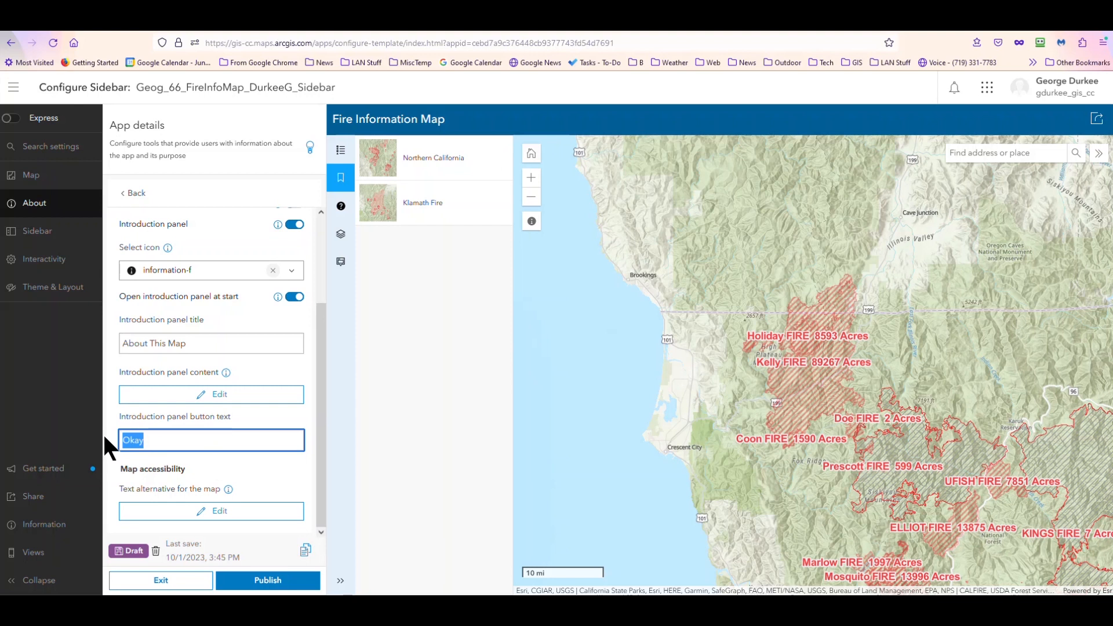
pyautogui.click(162, 441)
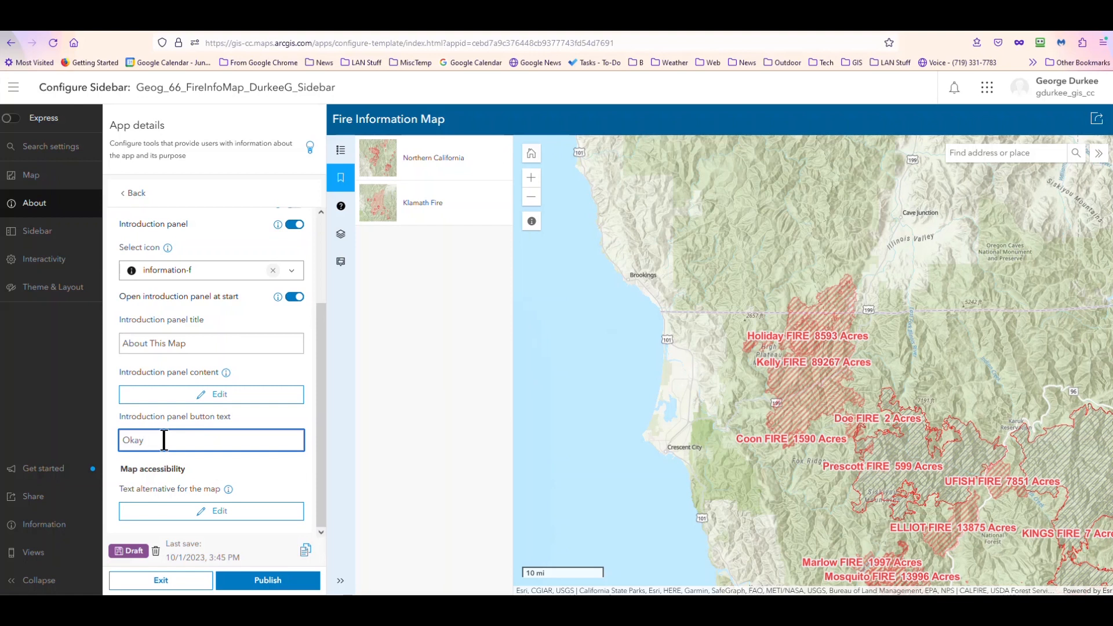
pyautogui.scroll(2, 139, 302)
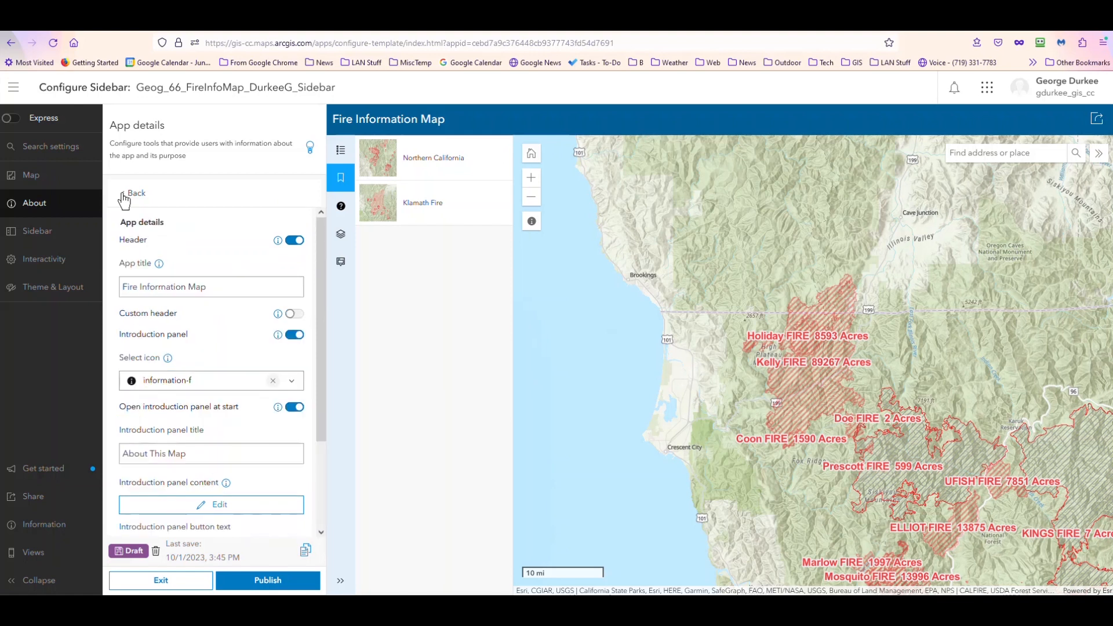
pyautogui.click(124, 197)
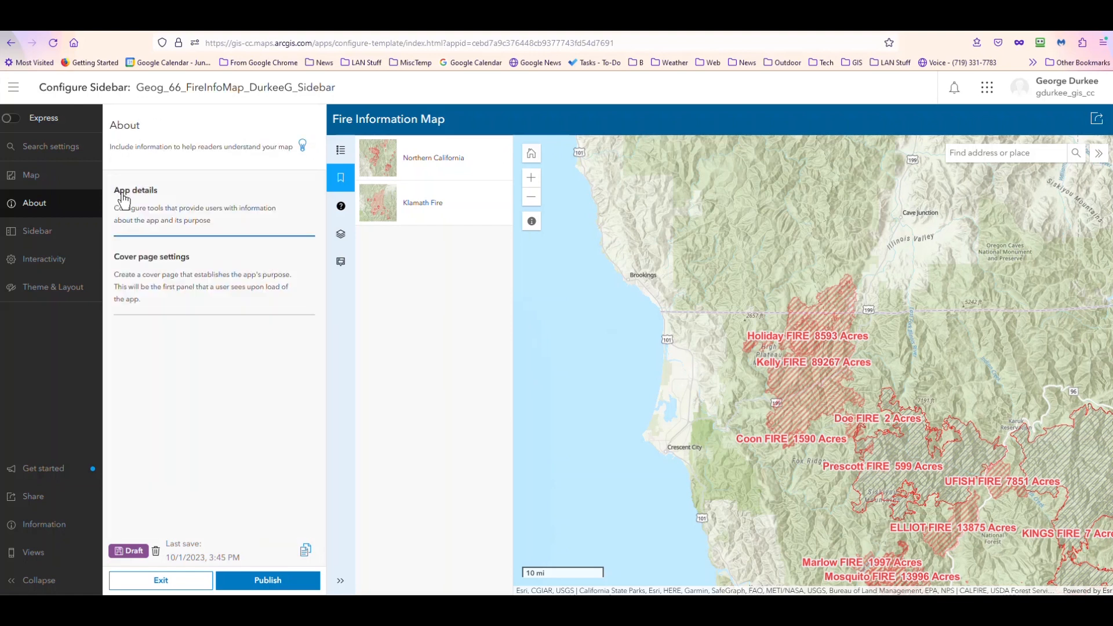
# Enable the cover page and set its title to "Active Wildfire Information Map".
pyautogui.click(152, 266)
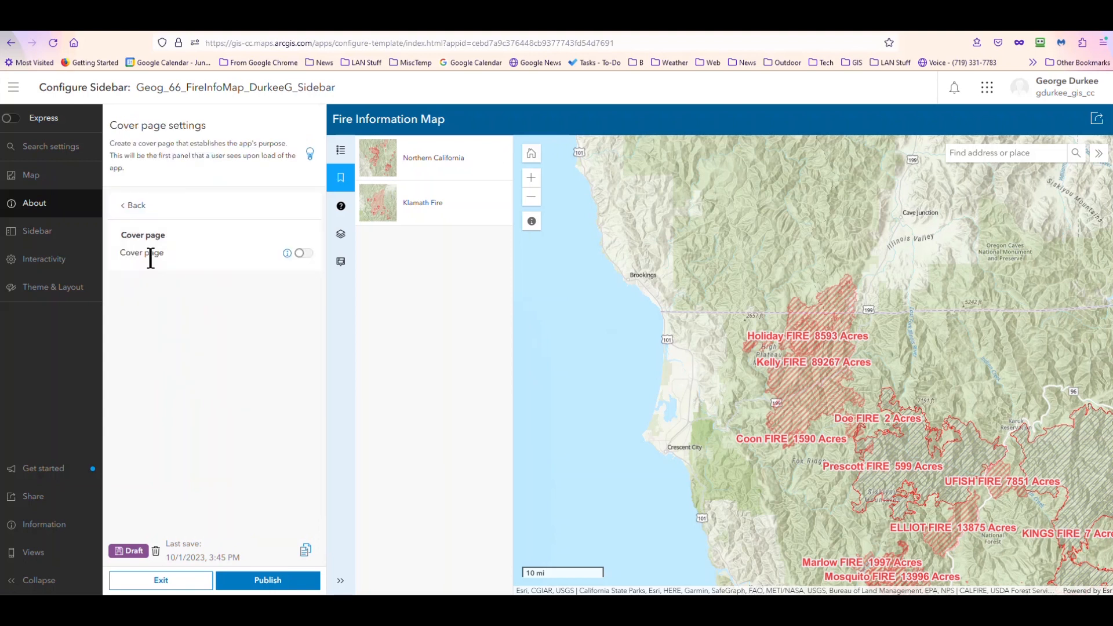
pyautogui.click(308, 255)
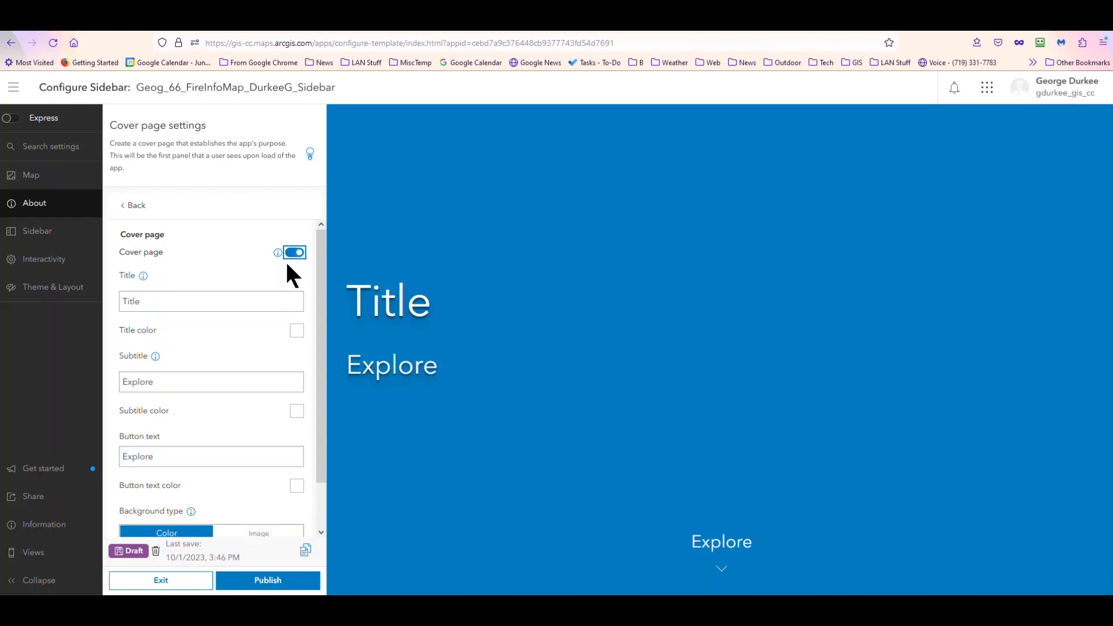
pyautogui.doubleClick(142, 307)
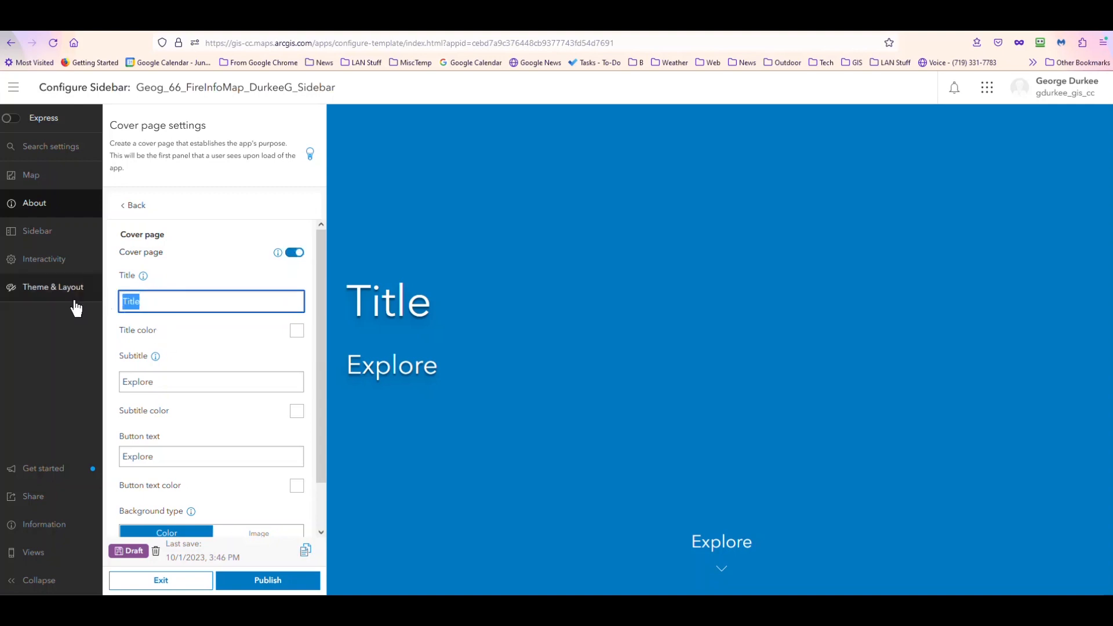
pyautogui.write('Wil')
pyautogui.press('BackSpace')
pyautogui.press('BackSpace')
pyautogui.press('BackSpace')
pyautogui.write('Active Wildfire Information Map]')
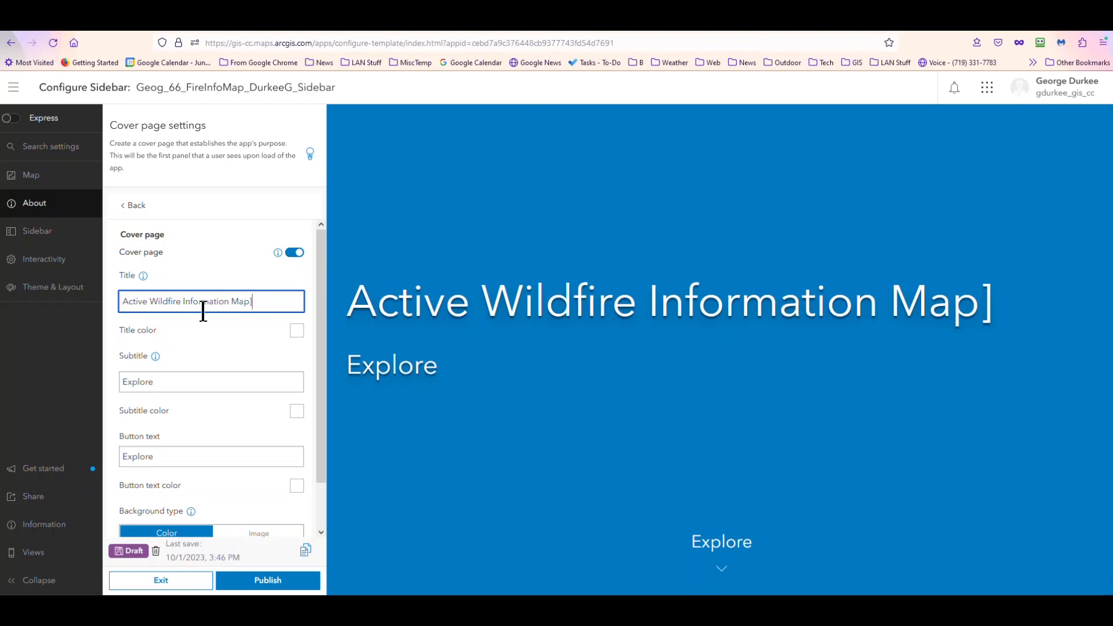
pyautogui.press('BackSpace')
# Set the cover page title color to red (e63232) and the subtitle to "More information & stuff".
pyautogui.click(297, 331)
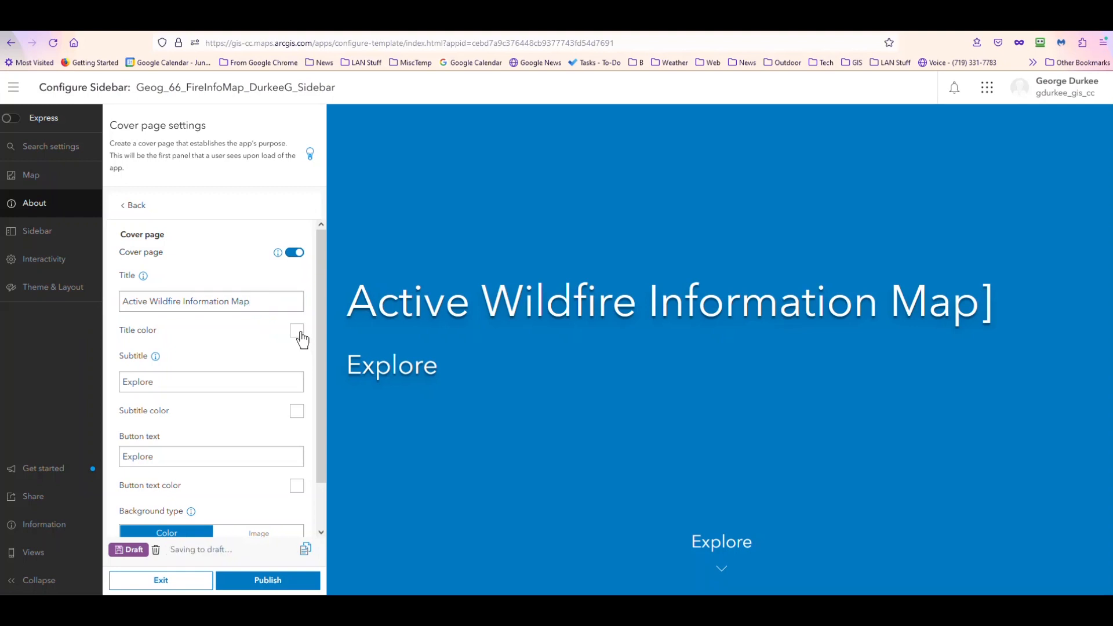
pyautogui.click(432, 269)
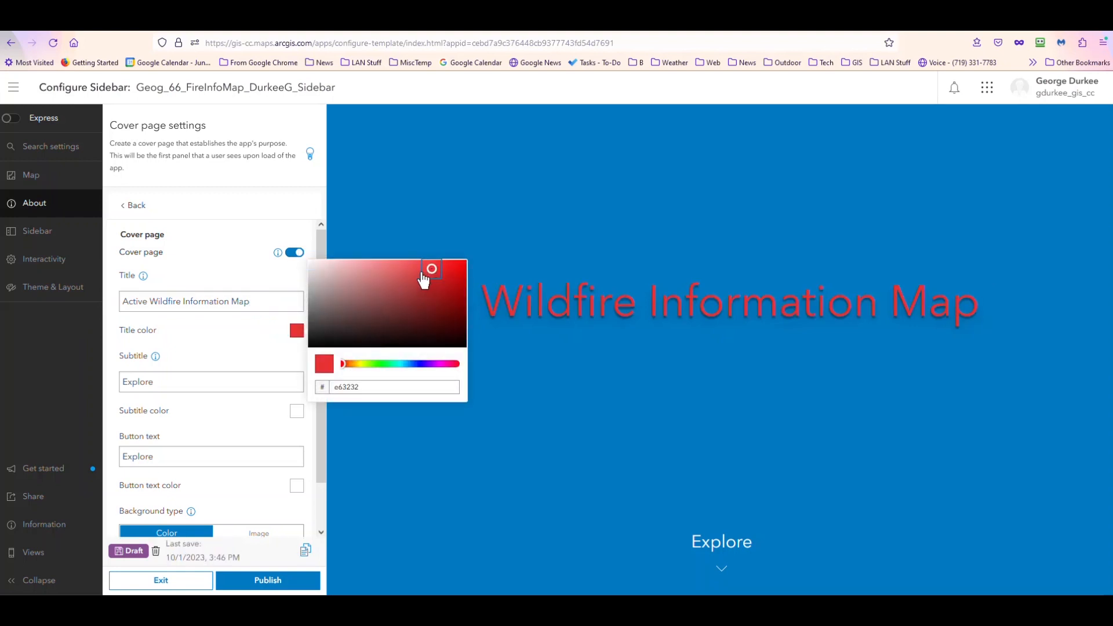
pyautogui.click(199, 383)
pyautogui.moveTo(191, 383); pyautogui.dragTo(78, 383)
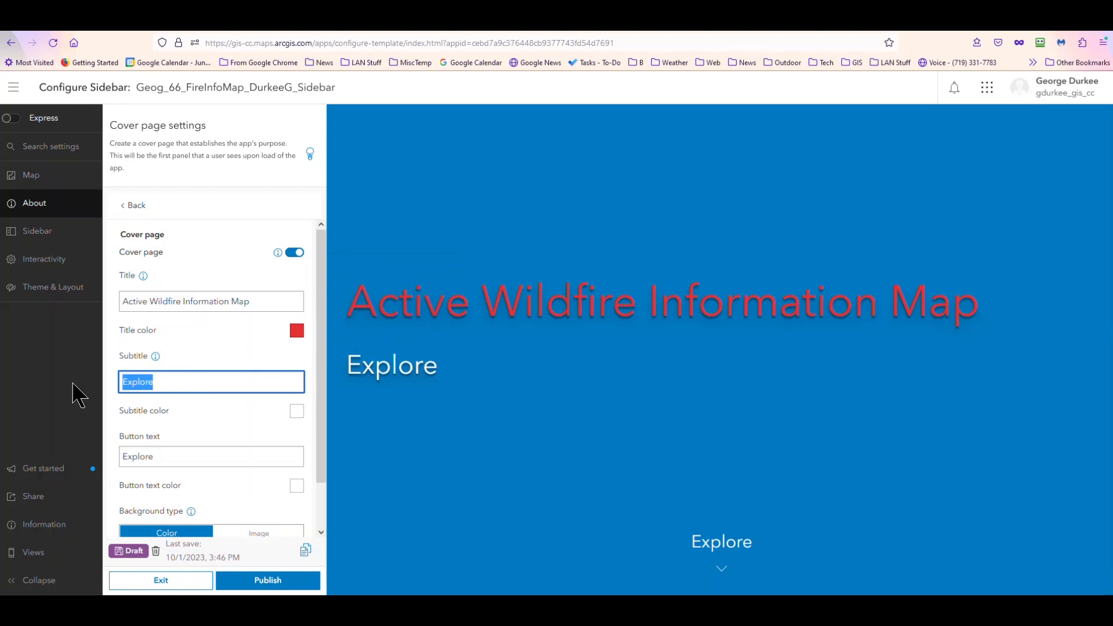
pyautogui.write('More information')
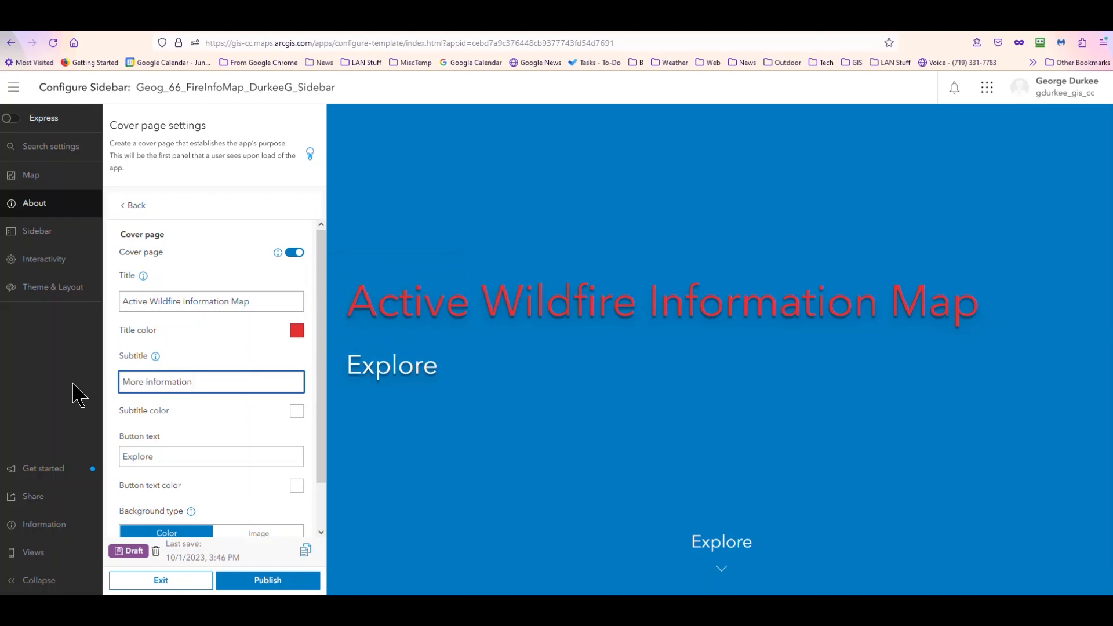
pyautogui.write(' & stuff')
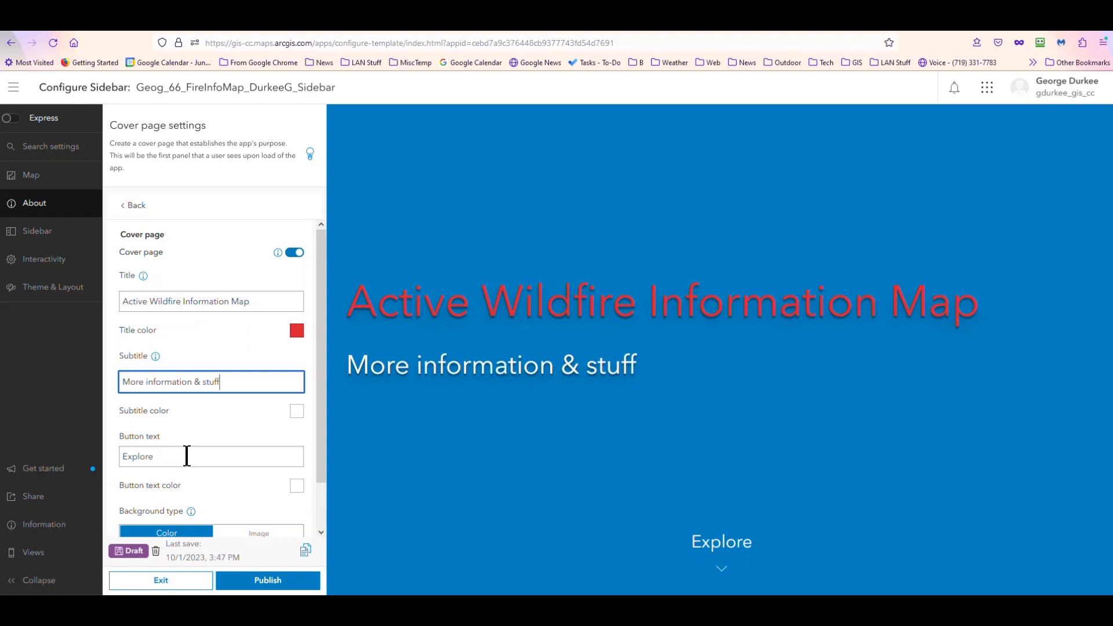
# Change the cover page button text to "Scroll Down for More Information".
pyautogui.moveTo(186, 456); pyautogui.dragTo(88, 454)
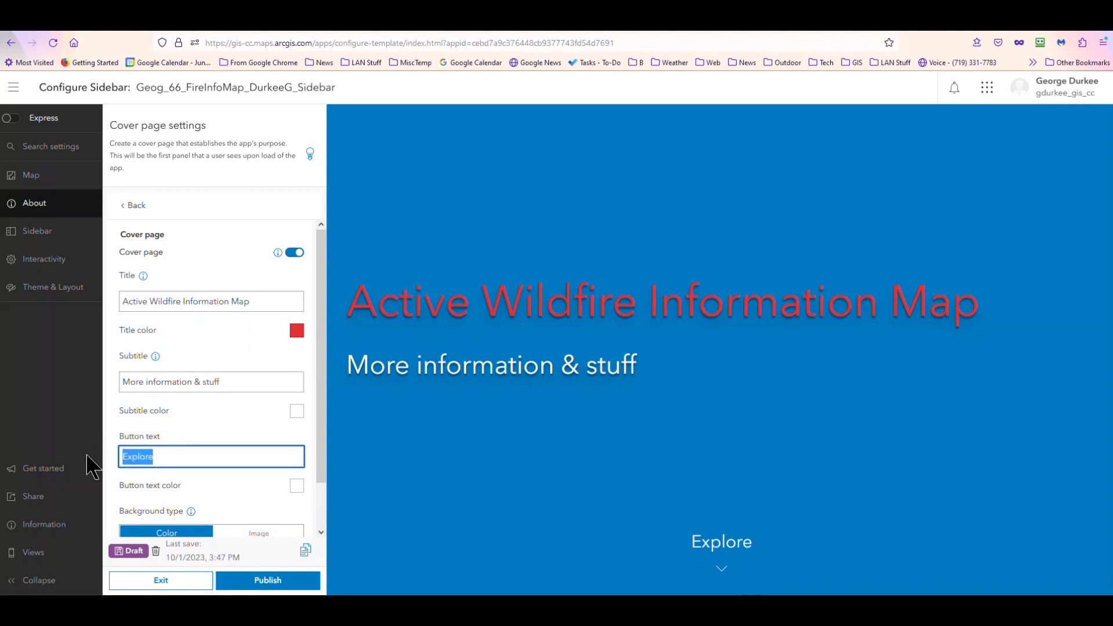
pyautogui.write('Scroll Down for More ')
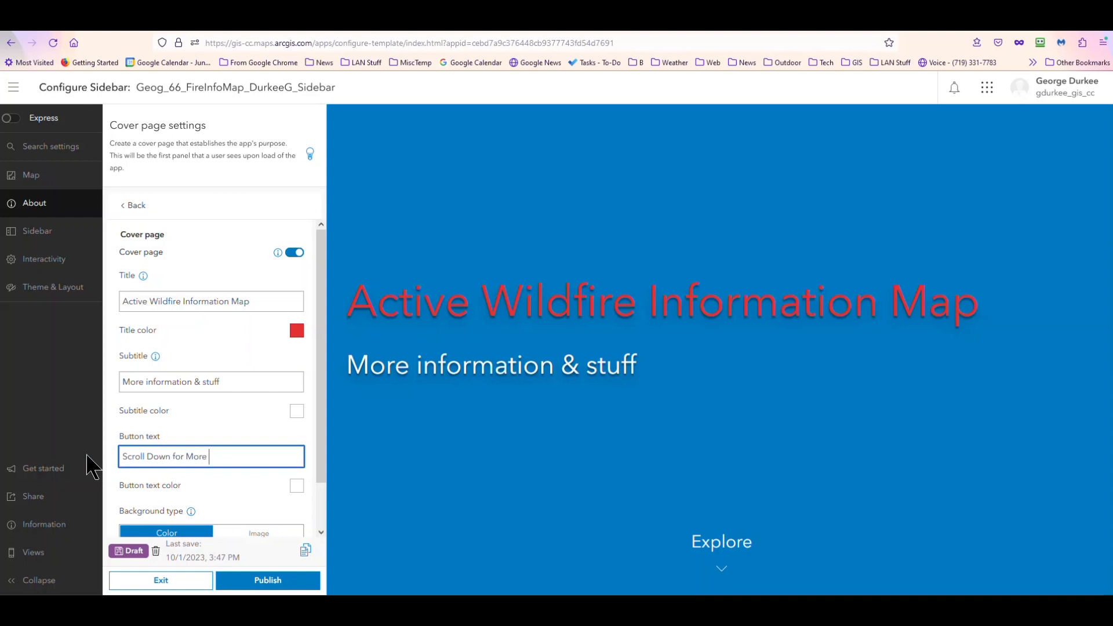
pyautogui.write('Information')
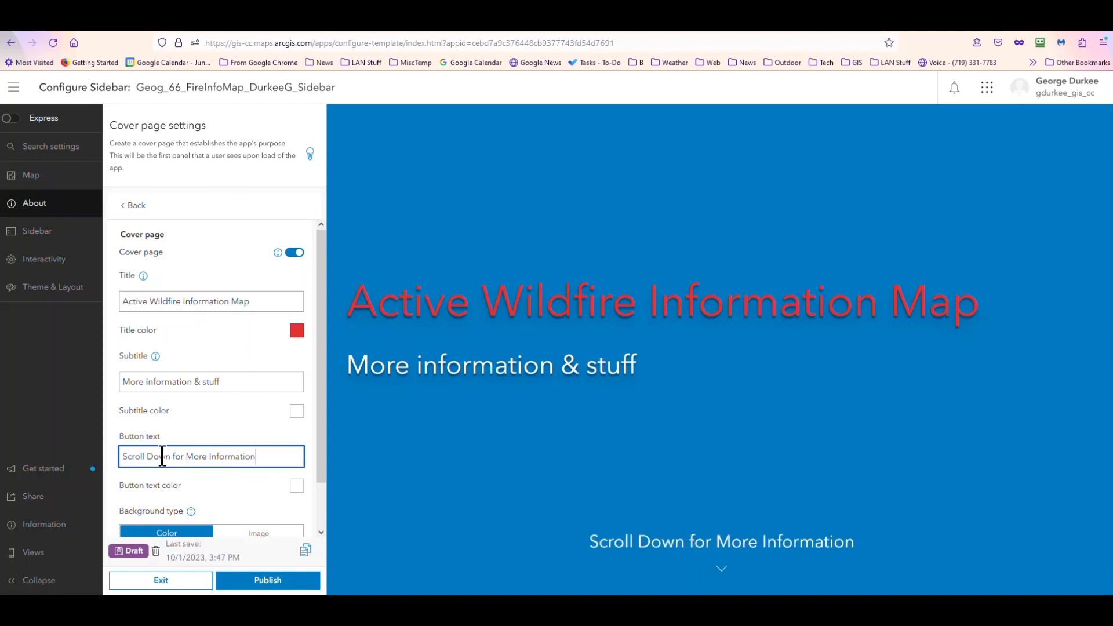
# Keep the cover page background type as a color and set it to blue 1573ab.
pyautogui.scroll(-1, 164, 459)
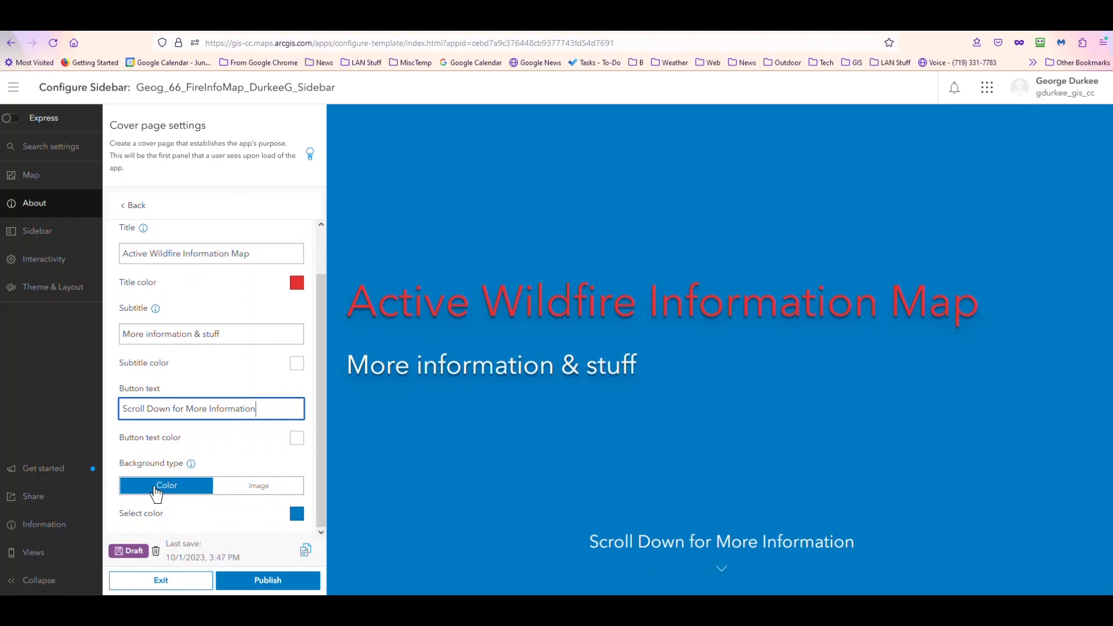
pyautogui.click(157, 493)
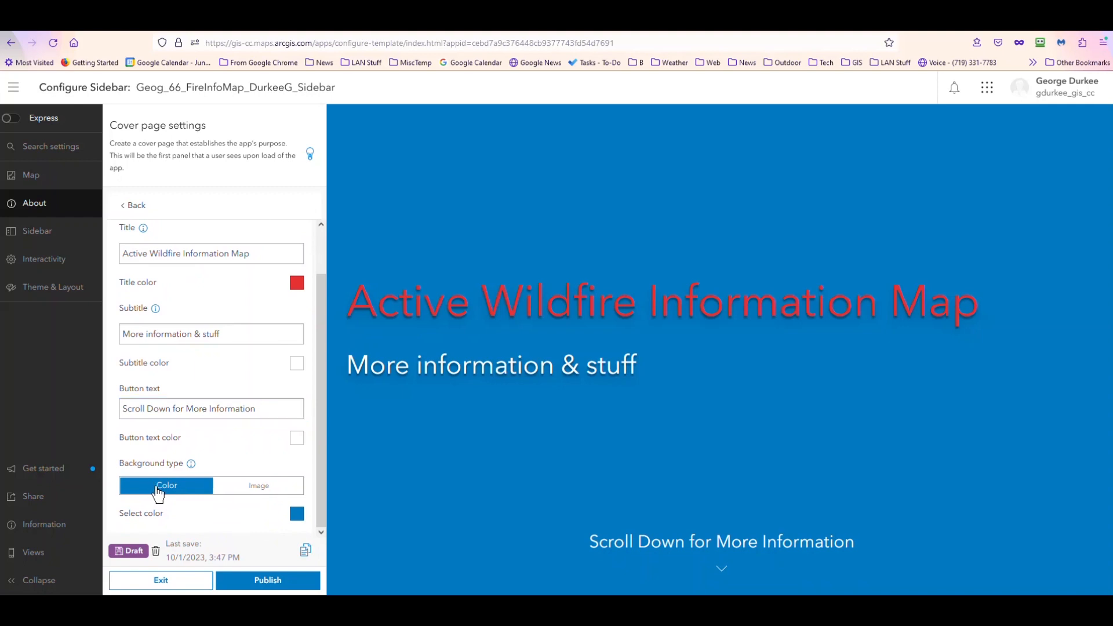
pyautogui.click(296, 515)
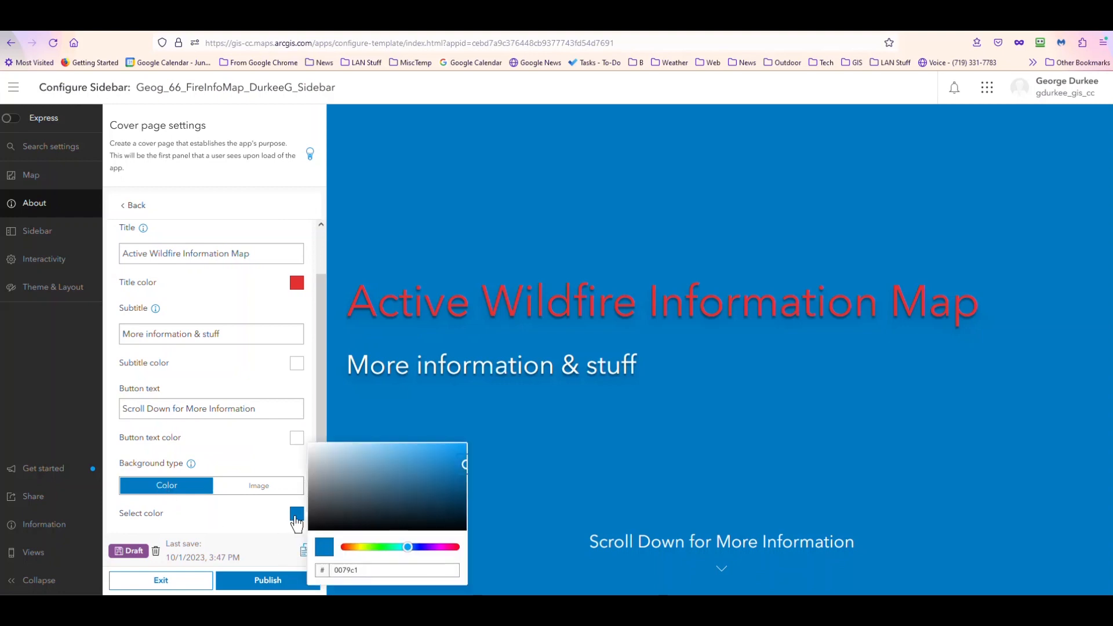
pyautogui.click(314, 450)
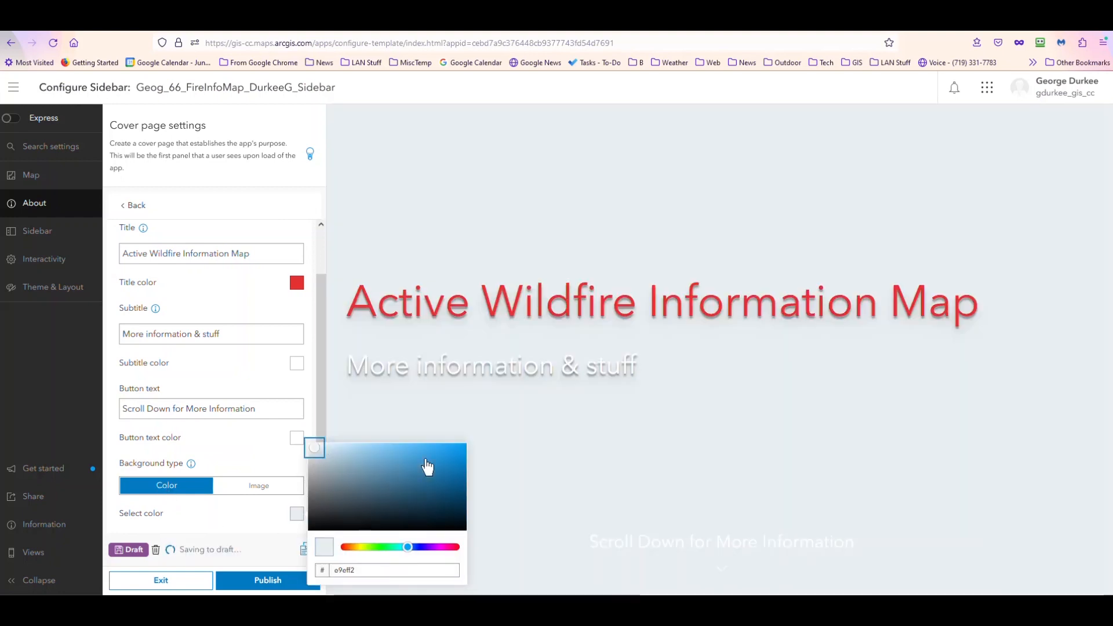
pyautogui.click(448, 472)
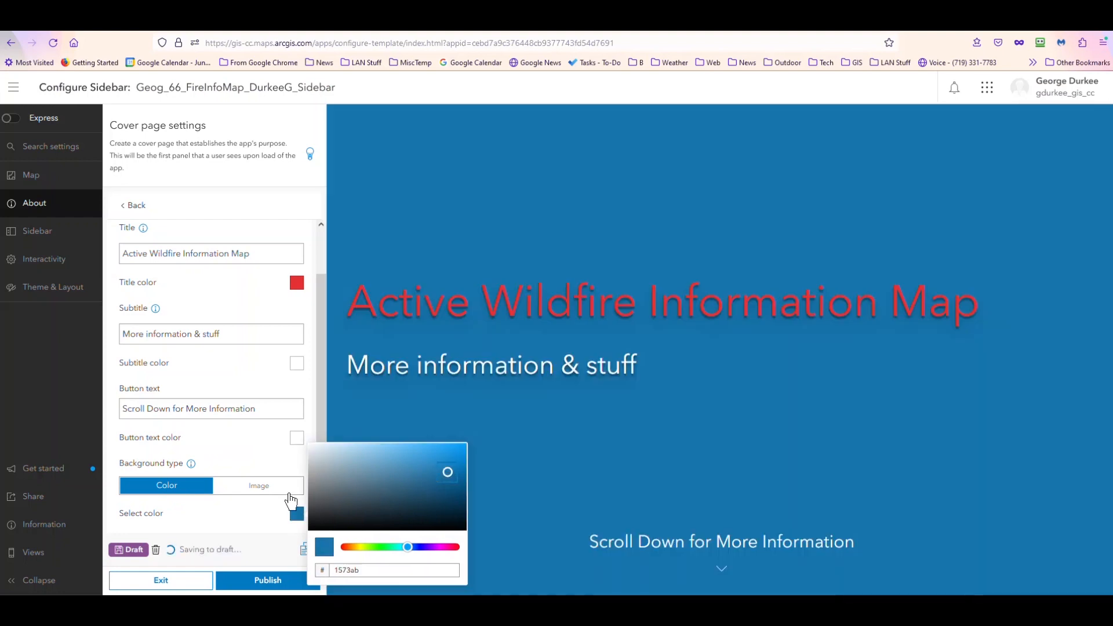
# Change the cover page background type to an image and upload WashingtonFire_1.jpg.
pyautogui.click(259, 485)
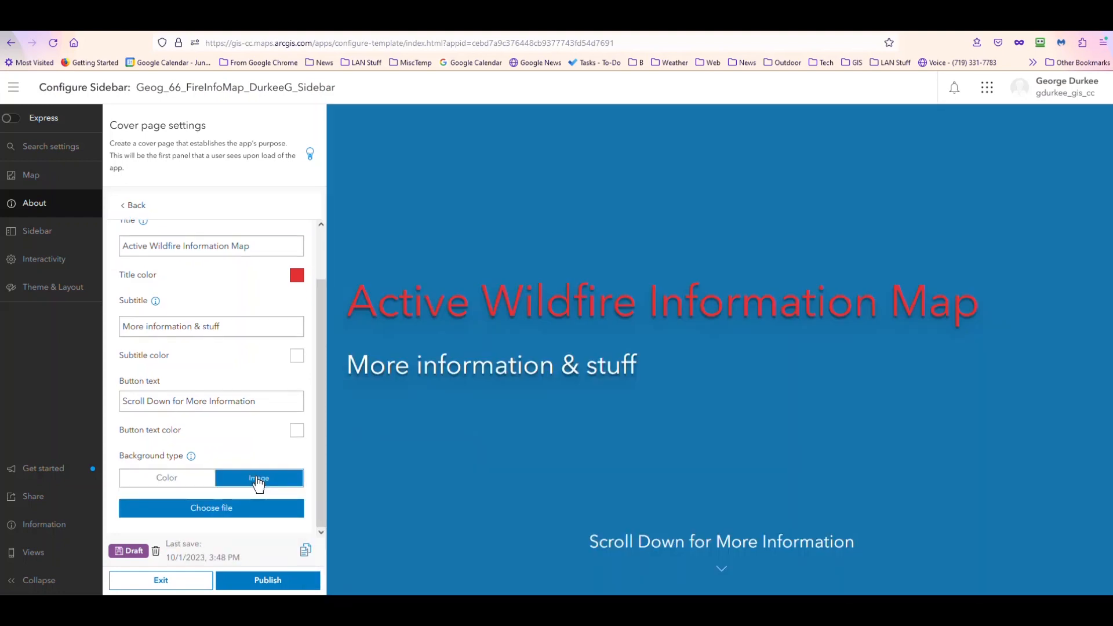
pyautogui.click(203, 514)
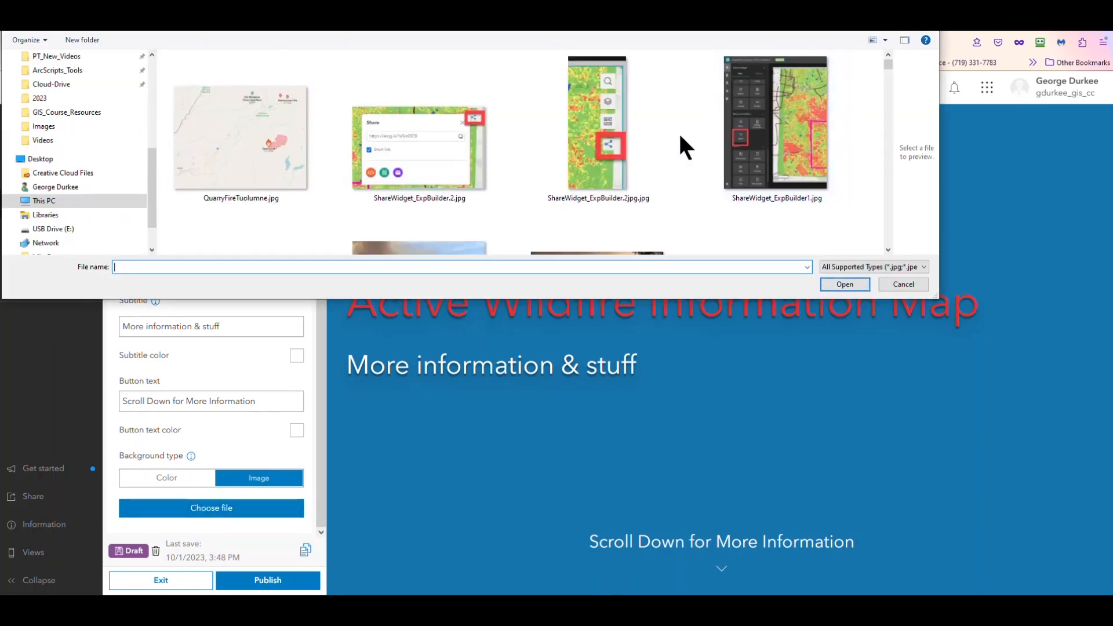
pyautogui.scroll(-2, 670, 139)
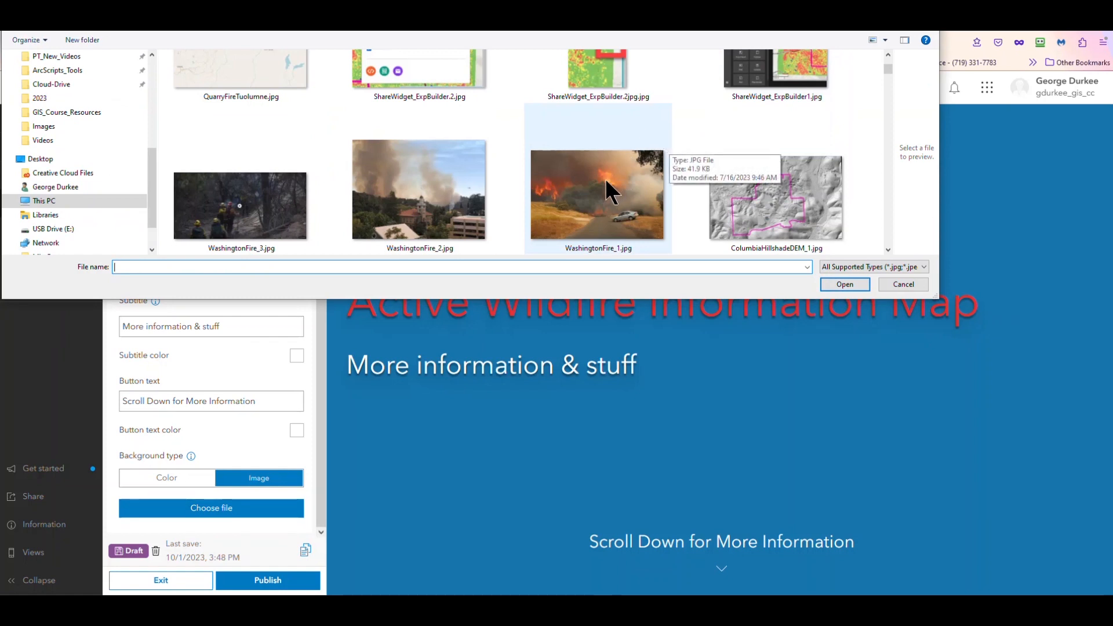
pyautogui.click(593, 215)
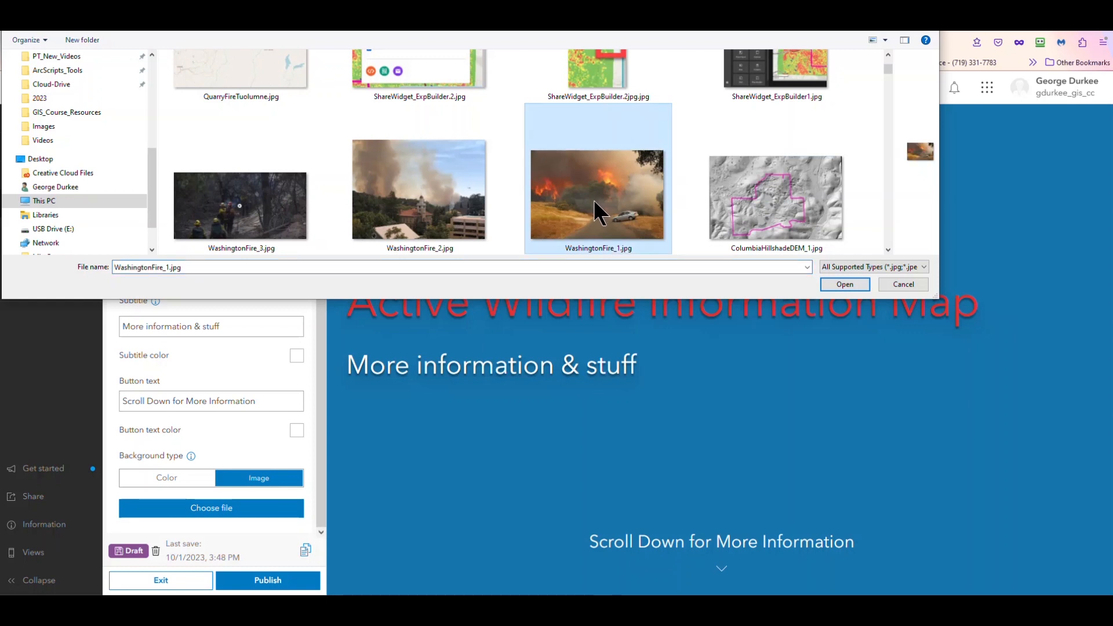
pyautogui.click(844, 283)
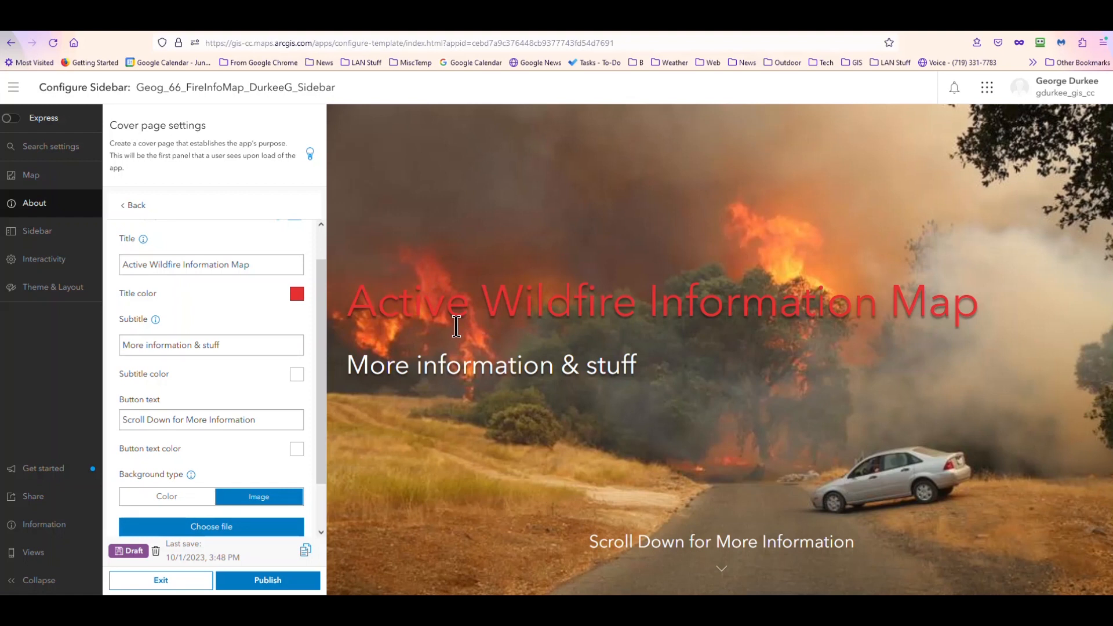
# Leave the cover page settings and open the Sidebar settings.
pyautogui.click(119, 208)
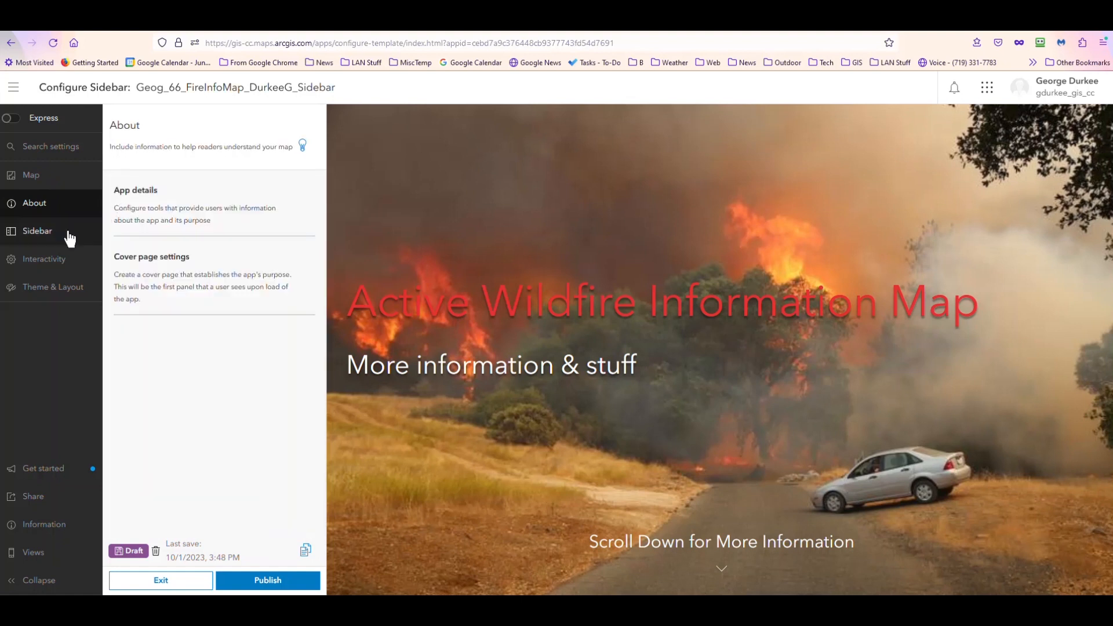
pyautogui.click(33, 234)
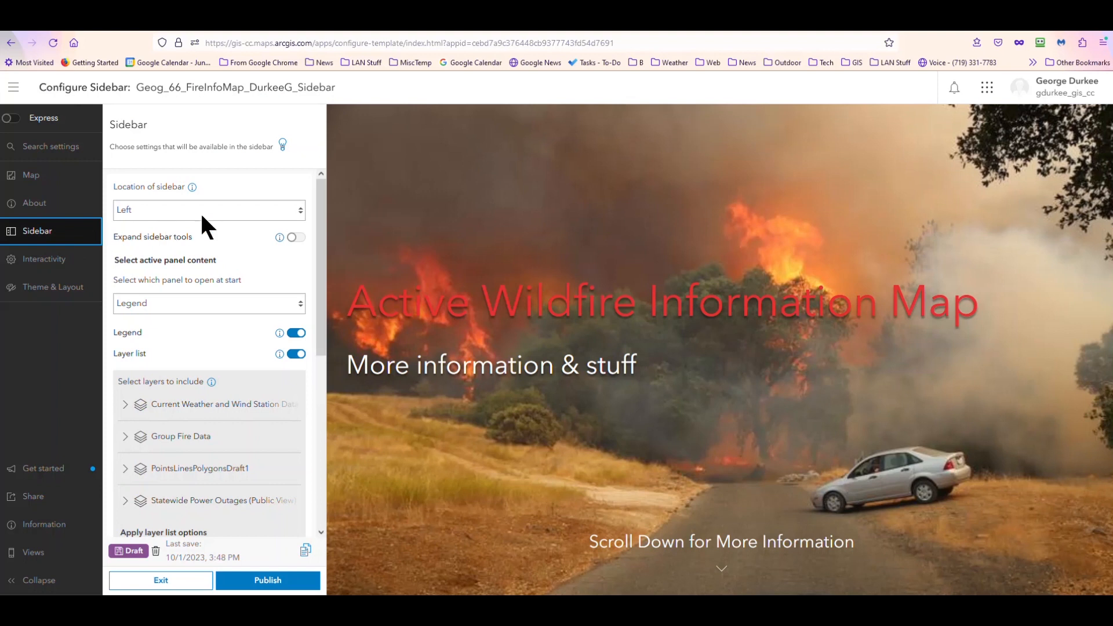
# Try the Right option for the sidebar location and return it to Left.
pyautogui.click(299, 210)
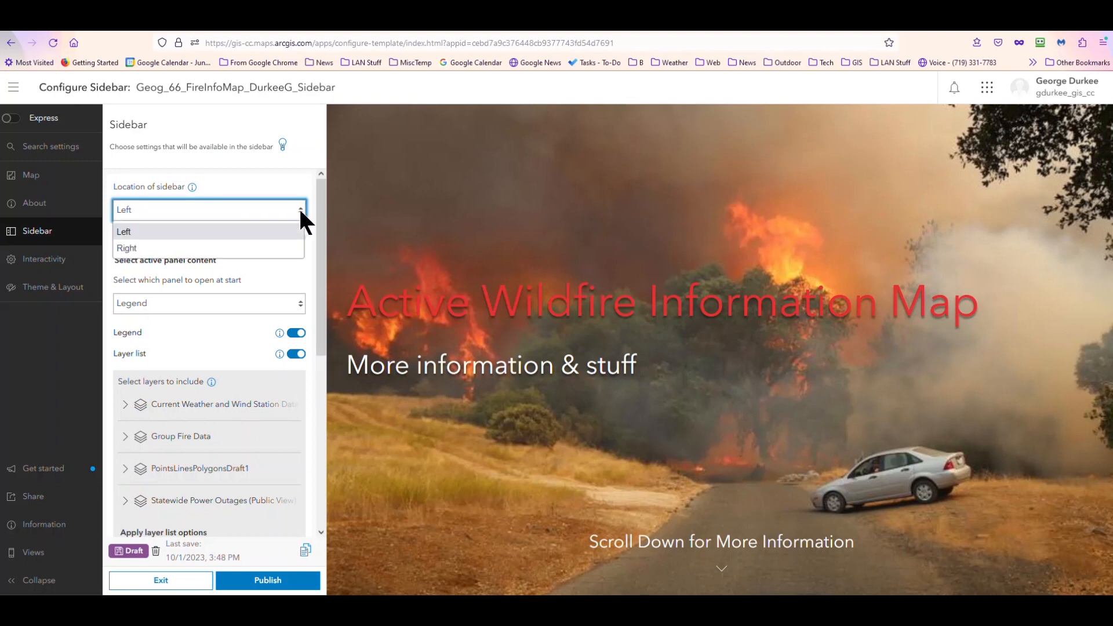
pyautogui.click(173, 246)
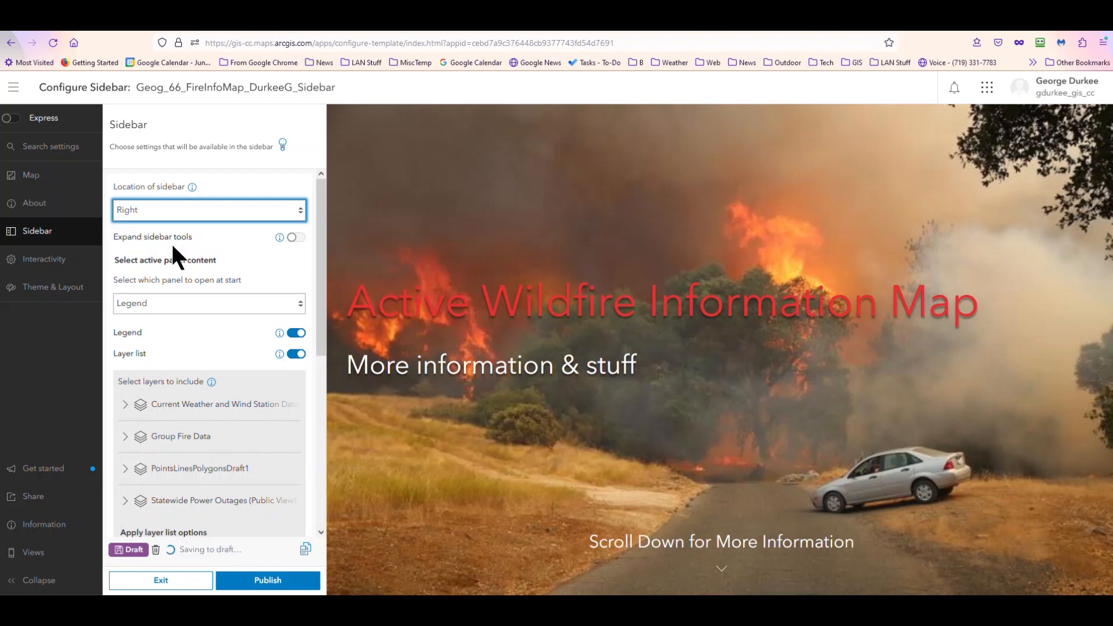
pyautogui.click(295, 203)
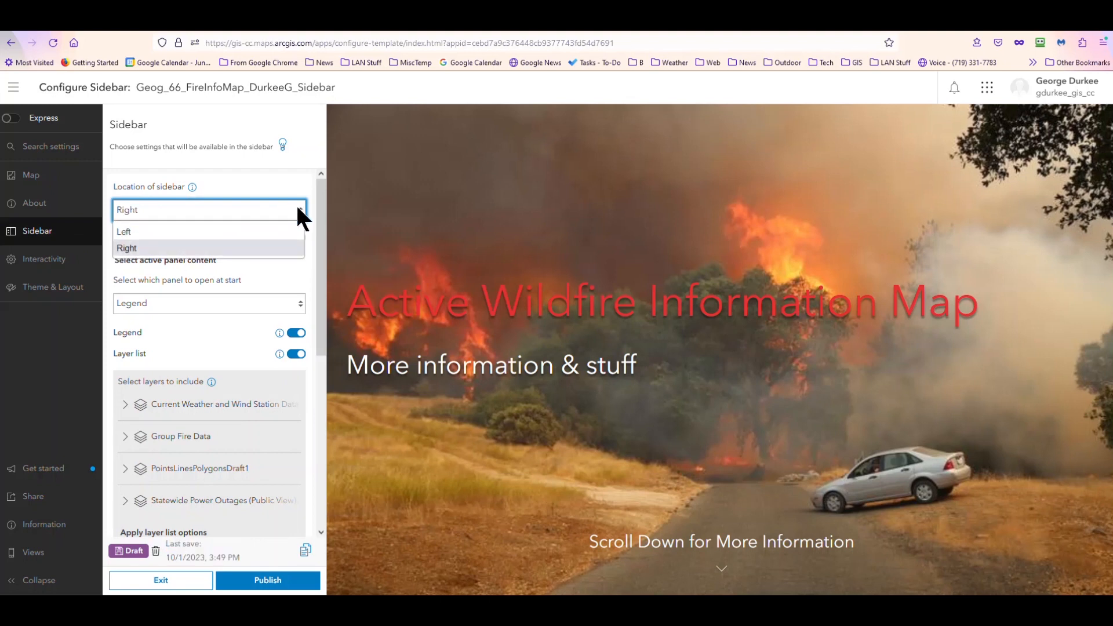
pyautogui.click(217, 232)
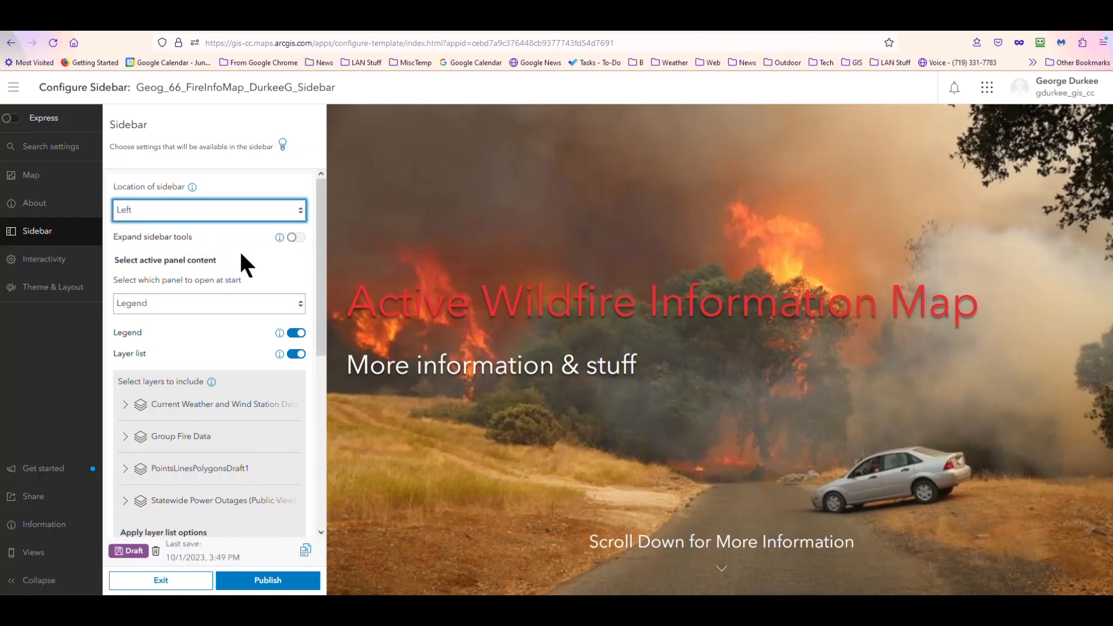
# Read the help for Expand sidebar tools and enable that option.
pyautogui.click(279, 238)
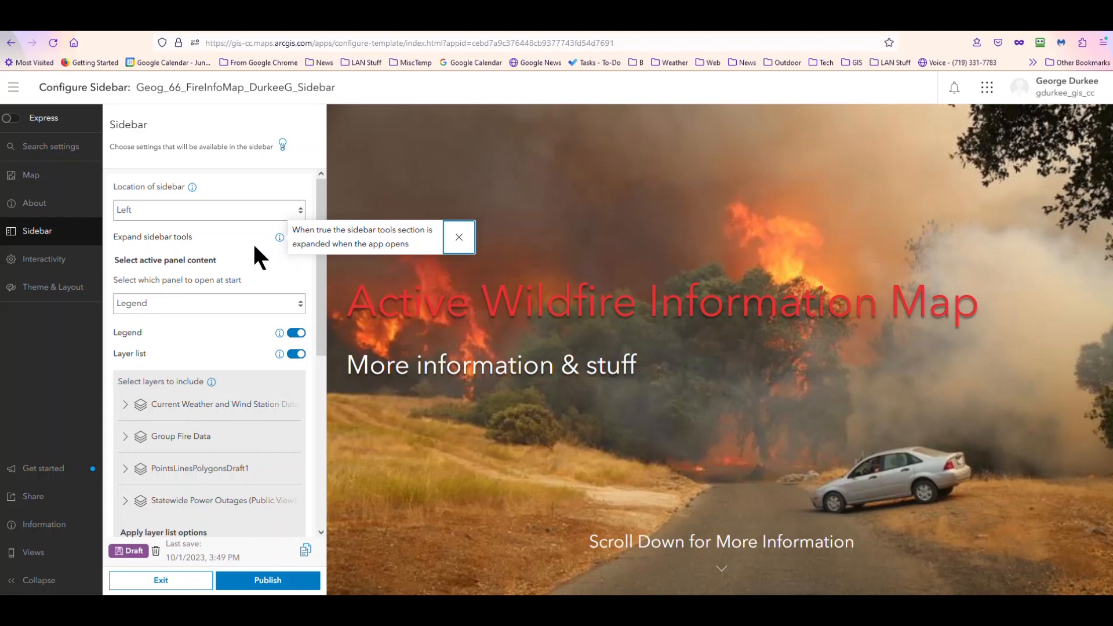
pyautogui.click(296, 238)
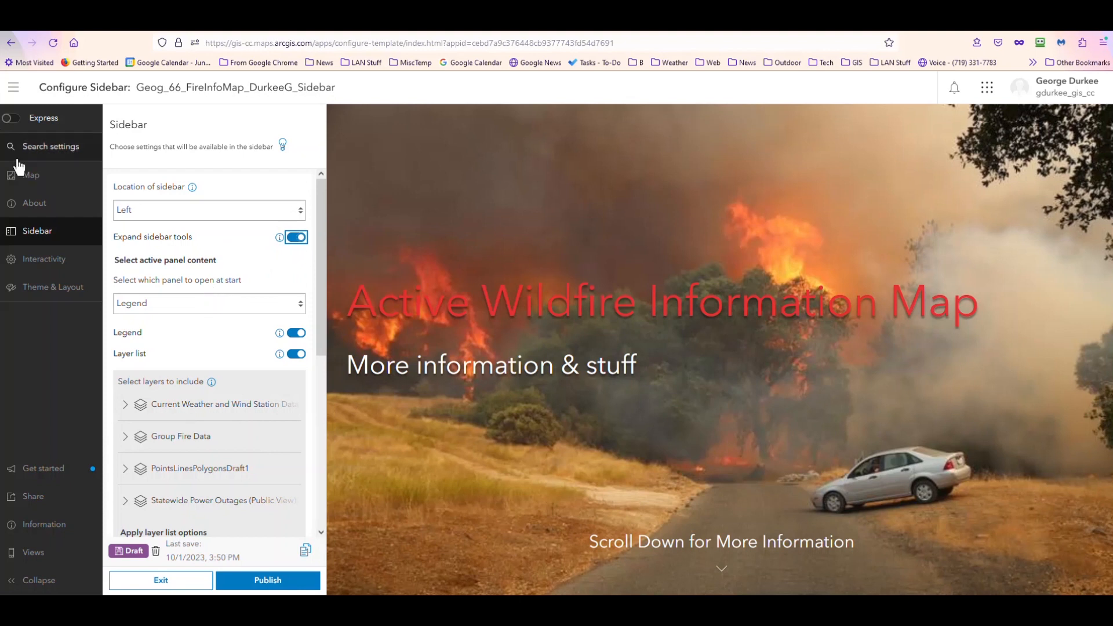
# Try Layer list as the panel that opens at start and return it to Legend.
pyautogui.click(182, 302)
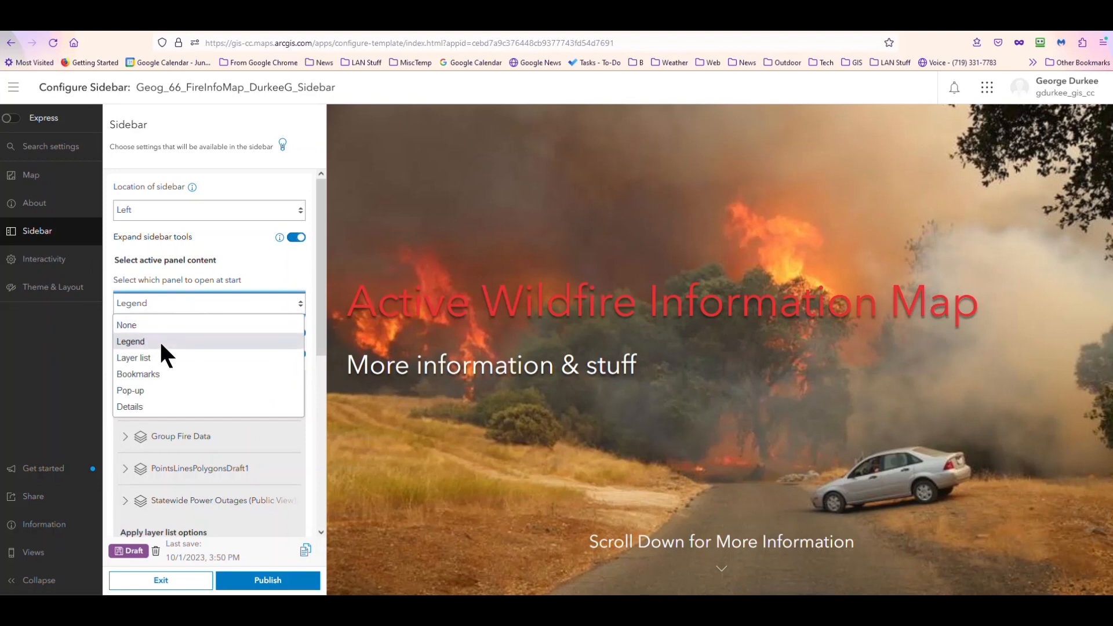
pyautogui.click(162, 357)
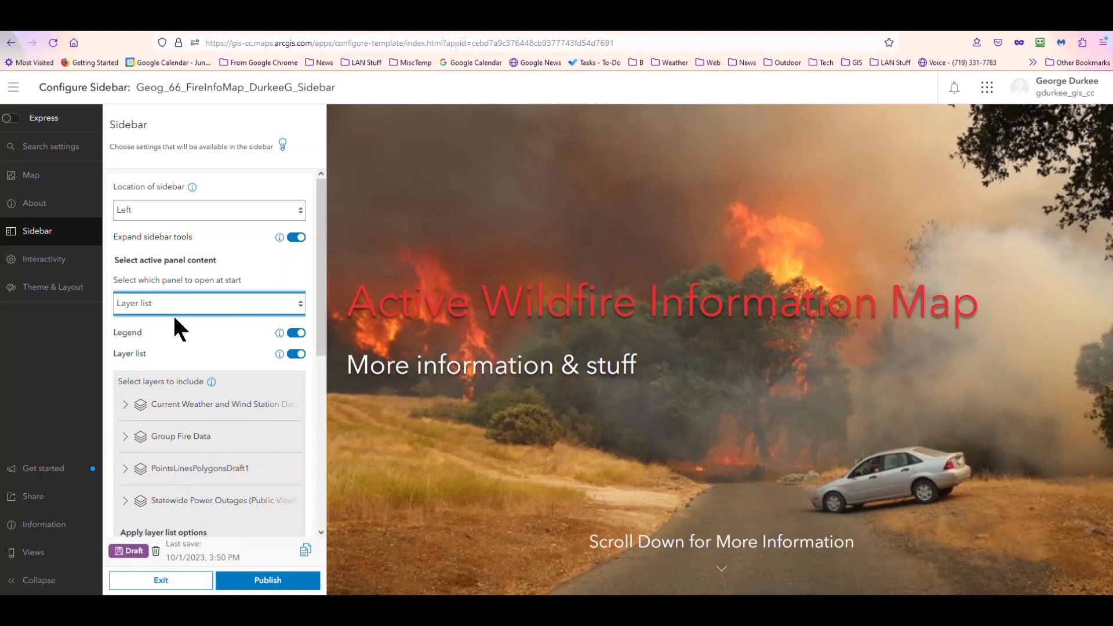
pyautogui.click(184, 301)
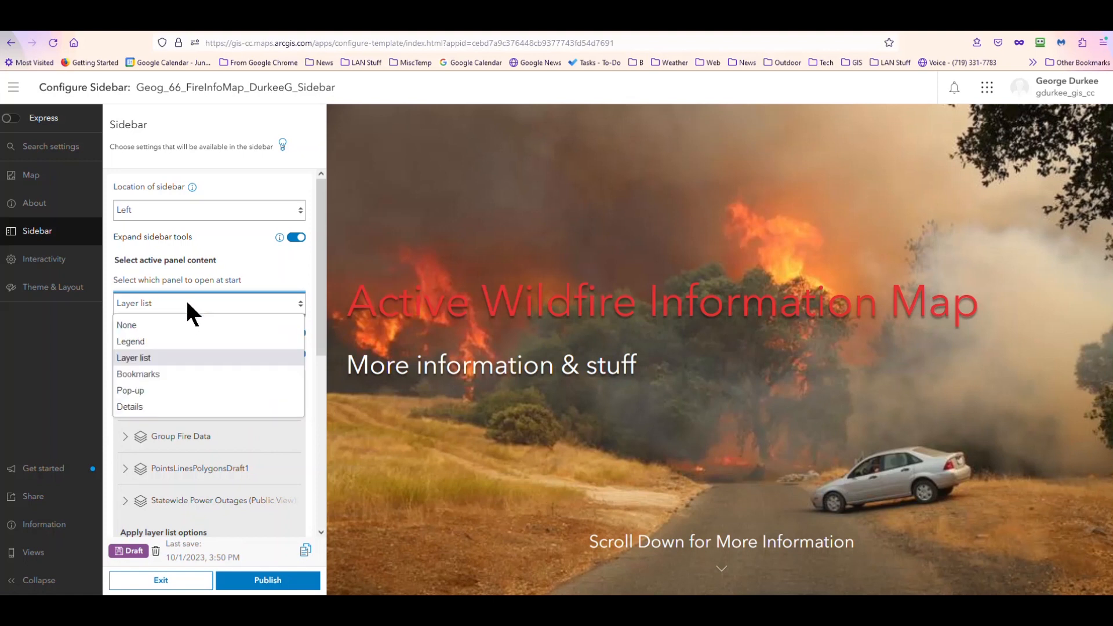
pyautogui.click(168, 343)
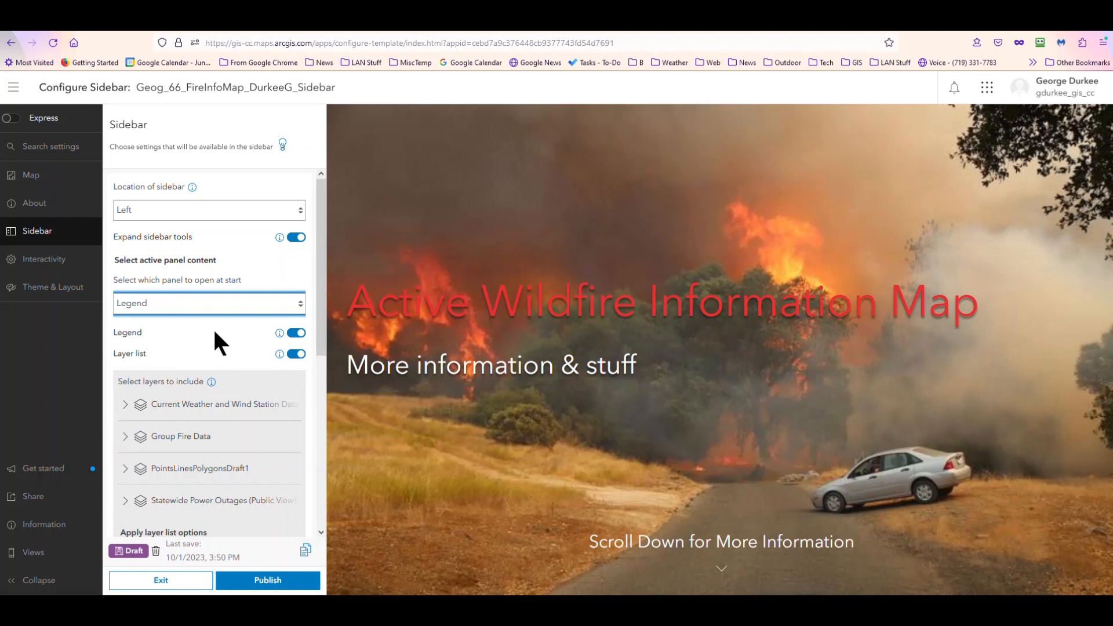
# Try California Fire Perimeters (all) as the layer to set up in the layer list options and clear that choice again.
pyautogui.scroll(-2, 220, 342)
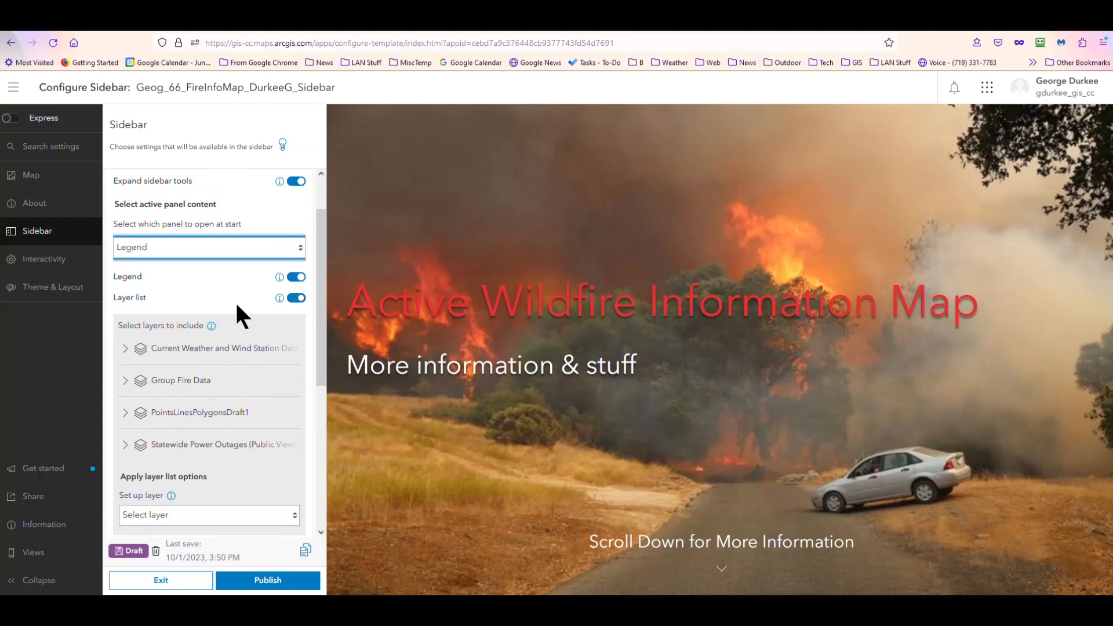
pyautogui.scroll(-3, 178, 307)
pyautogui.scroll(-3, 176, 328)
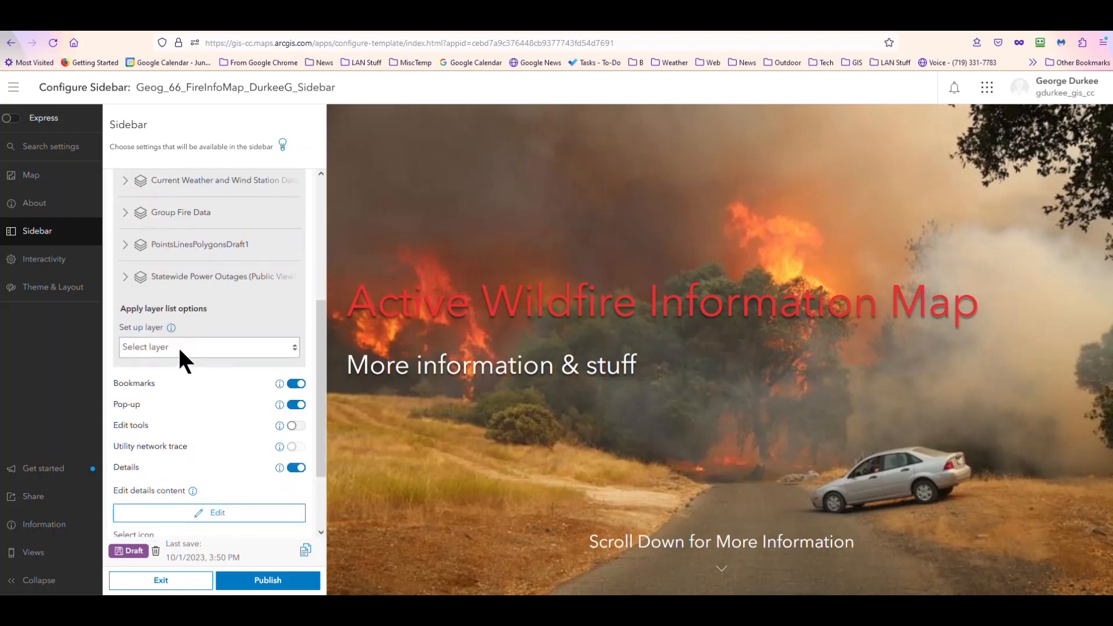
pyautogui.click(204, 348)
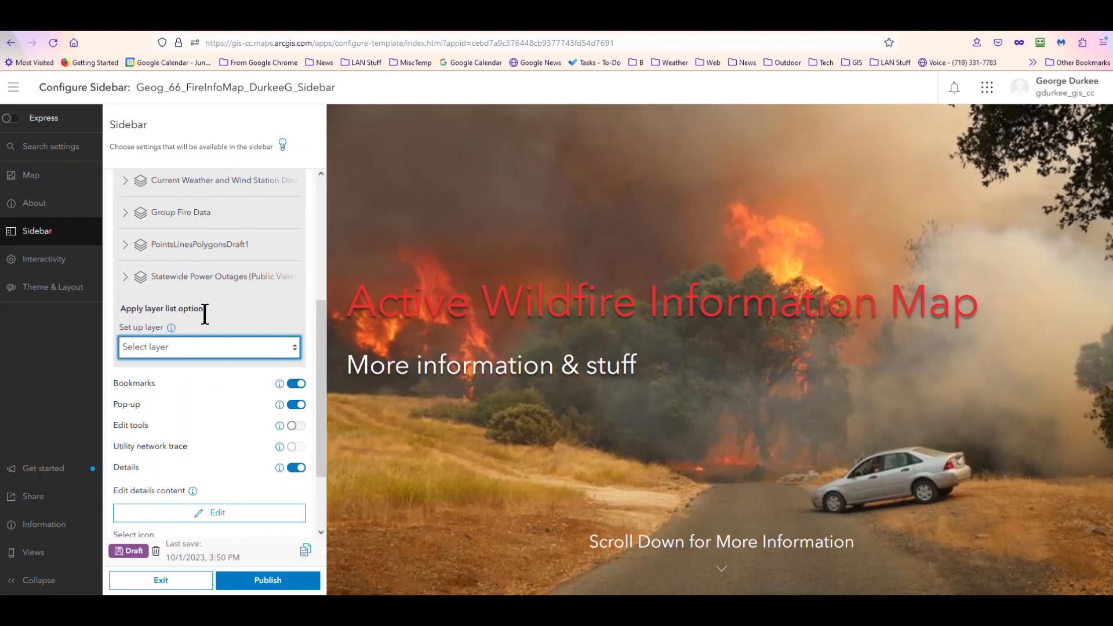
pyautogui.click(203, 347)
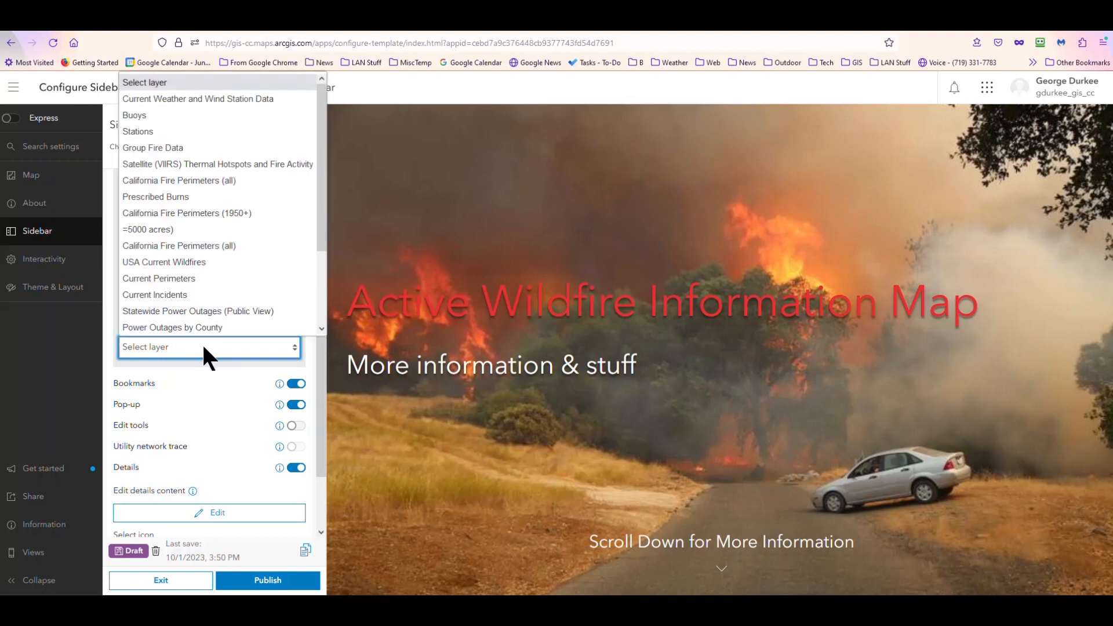
pyautogui.click(201, 244)
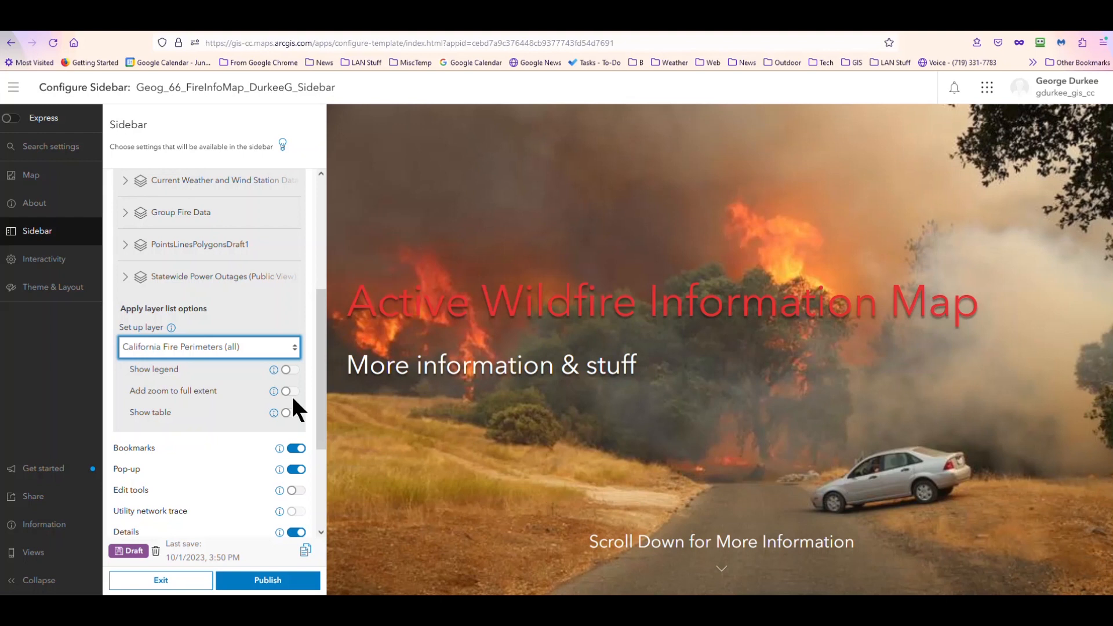
pyautogui.click(197, 344)
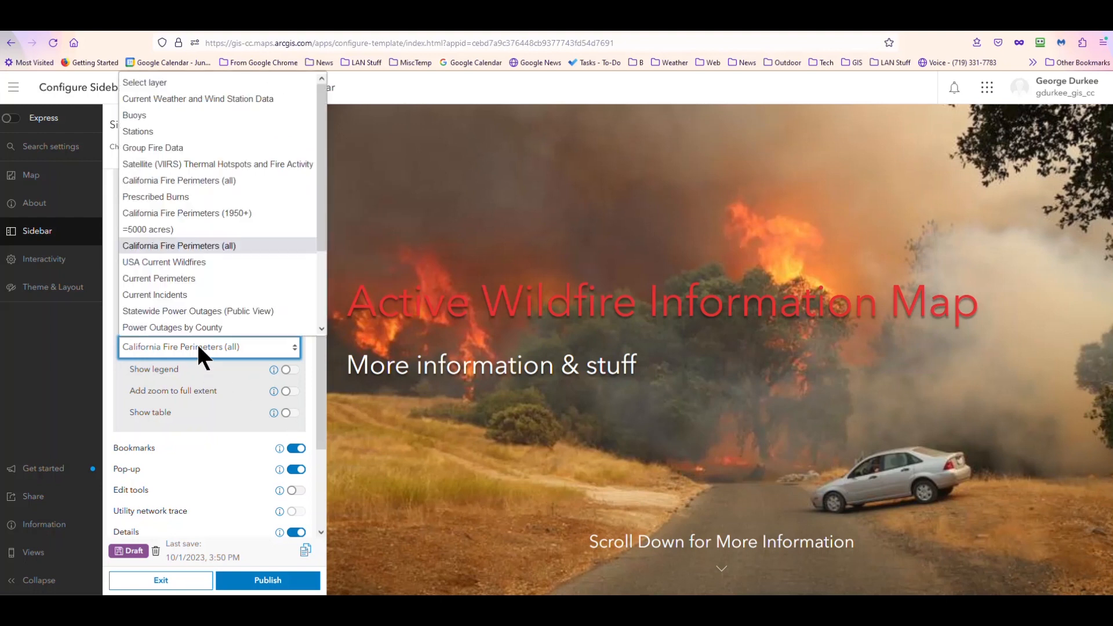
pyautogui.click(155, 82)
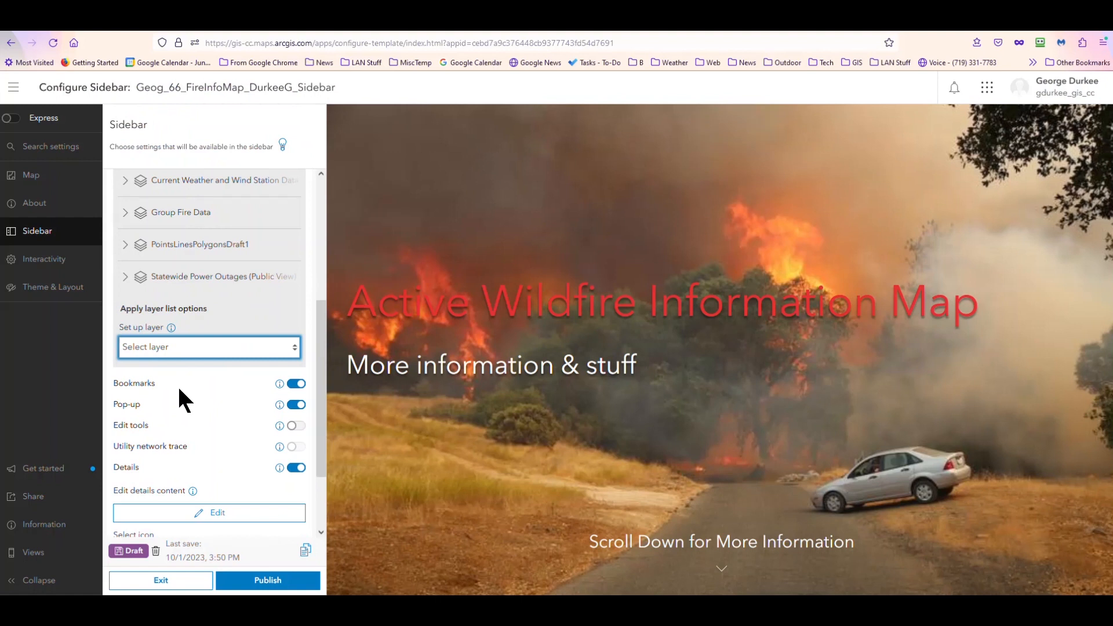
# Enable the edit tools for the sidebar and turn off their snapping option.
pyautogui.click(294, 426)
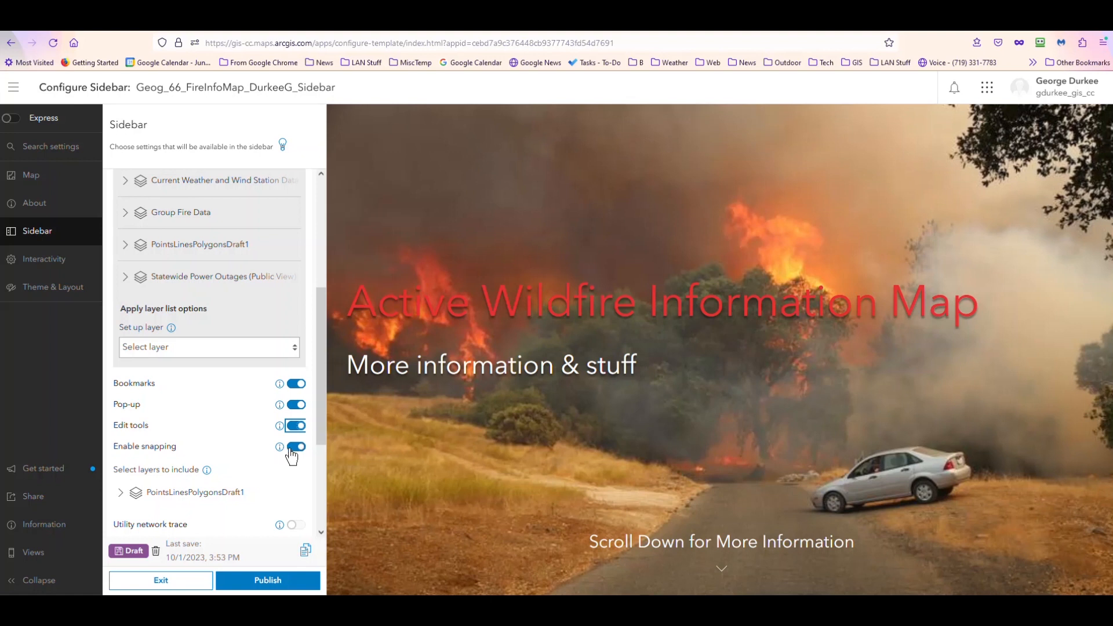
pyautogui.click(293, 447)
# Read the help for the Utility network trace option and close it.
pyautogui.scroll(-5, 228, 438)
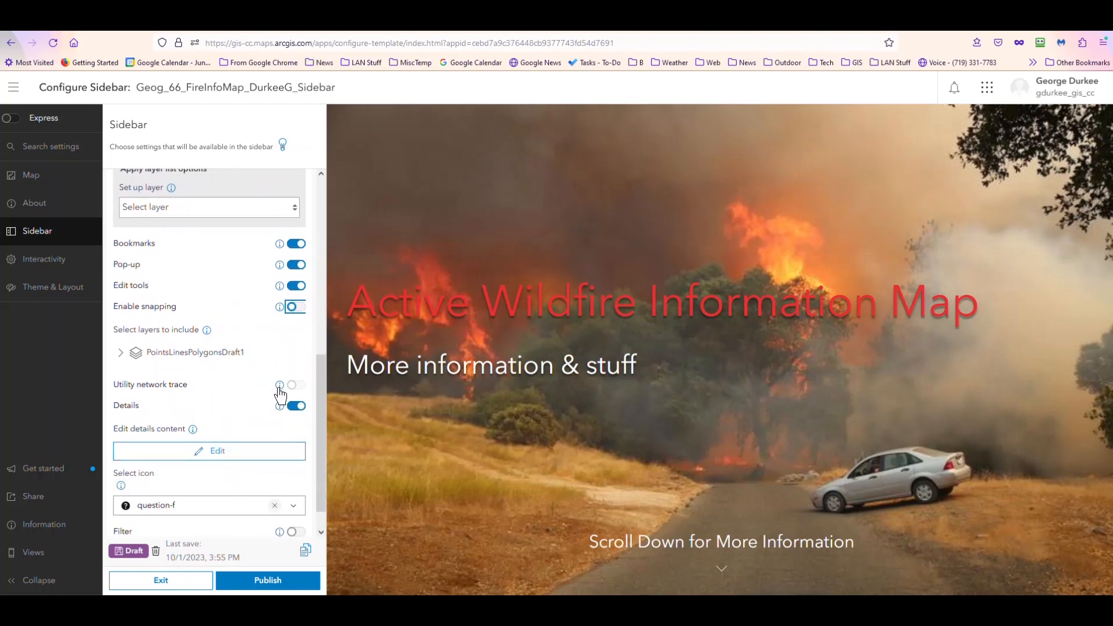
pyautogui.click(279, 386)
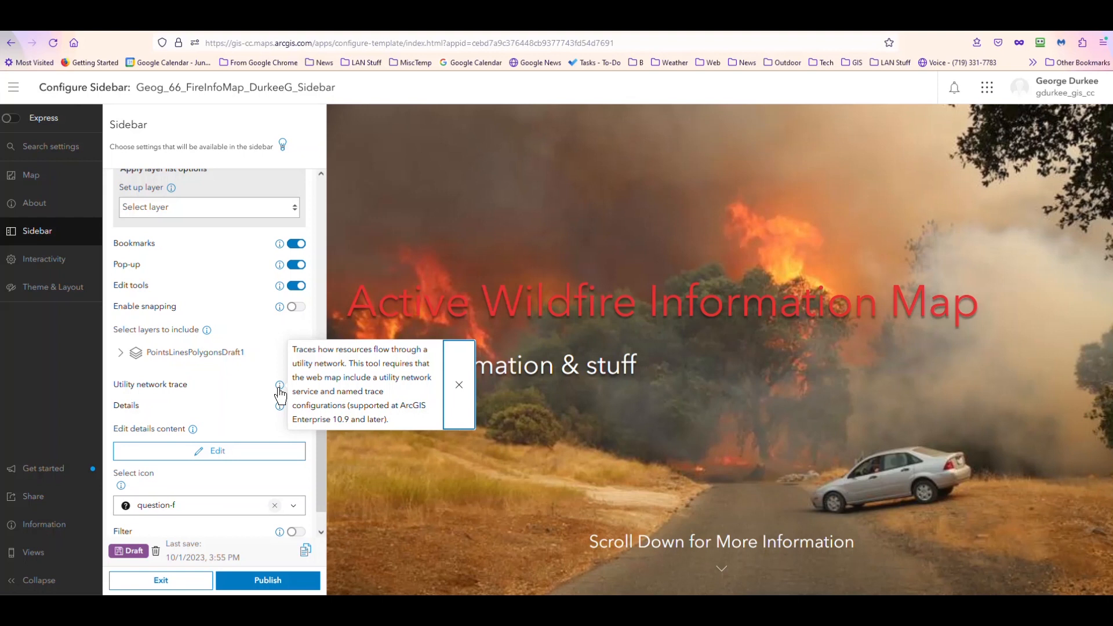
pyautogui.click(278, 387)
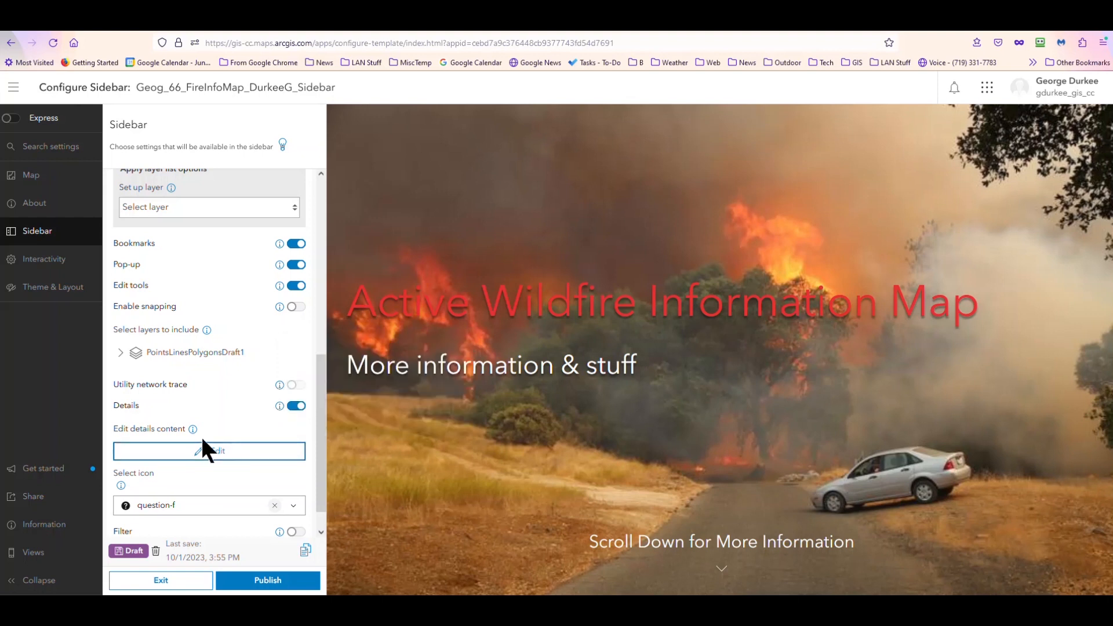
# Enable the basemap gallery and look through the list of basemaps that can be included in it.
pyautogui.scroll(-1, 201, 435)
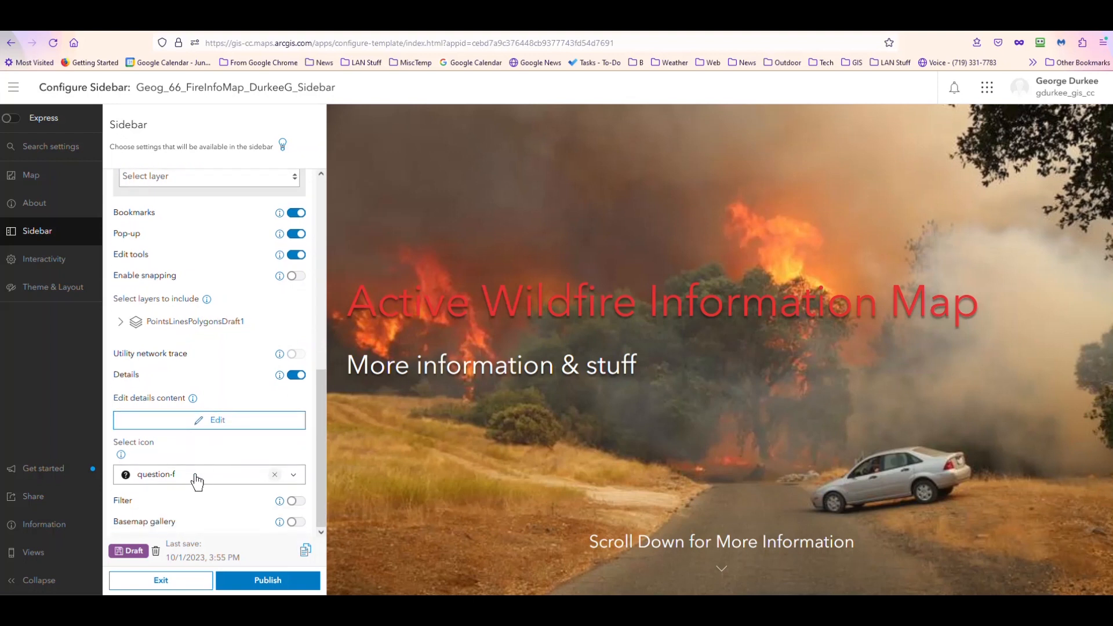
pyautogui.click(301, 525)
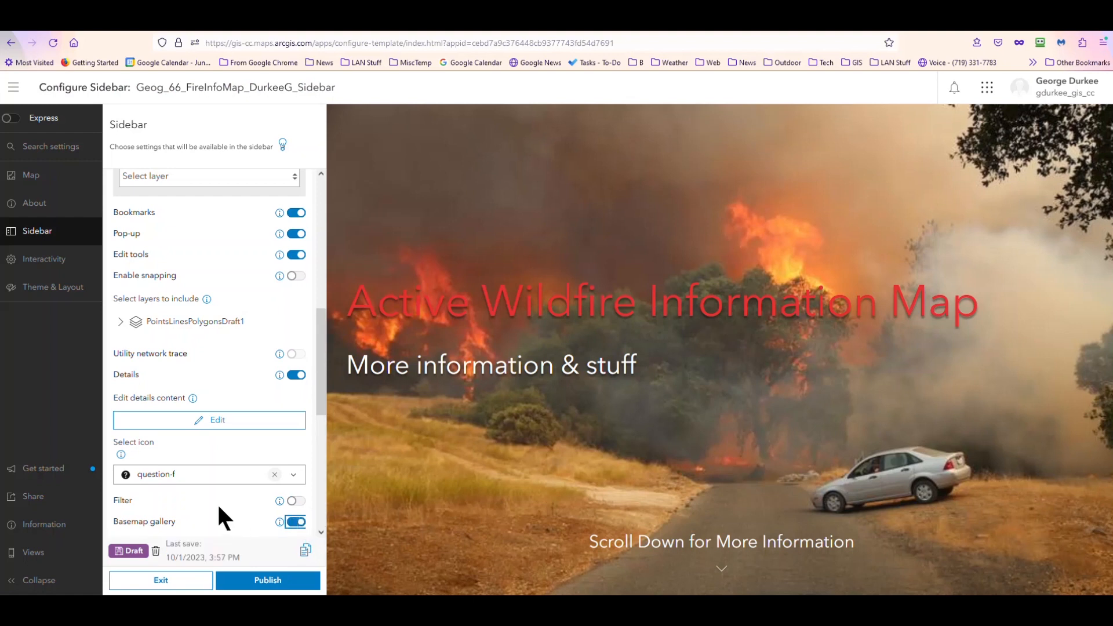
pyautogui.scroll(-5, 216, 503)
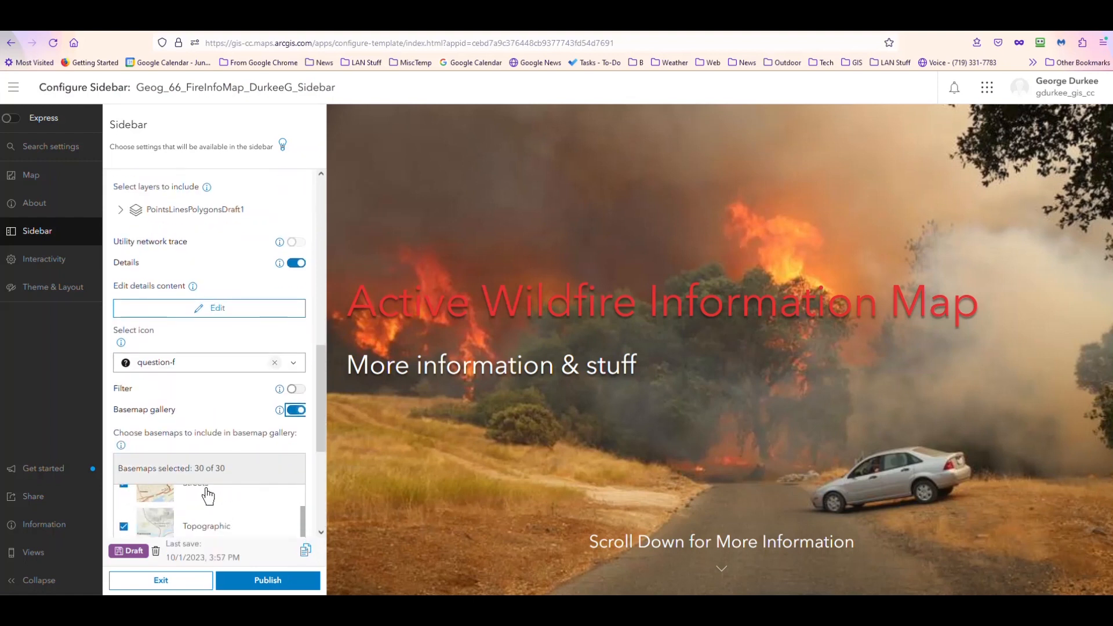
pyautogui.scroll(2, 209, 493)
pyautogui.scroll(-3, 223, 385)
pyautogui.scroll(1, 203, 452)
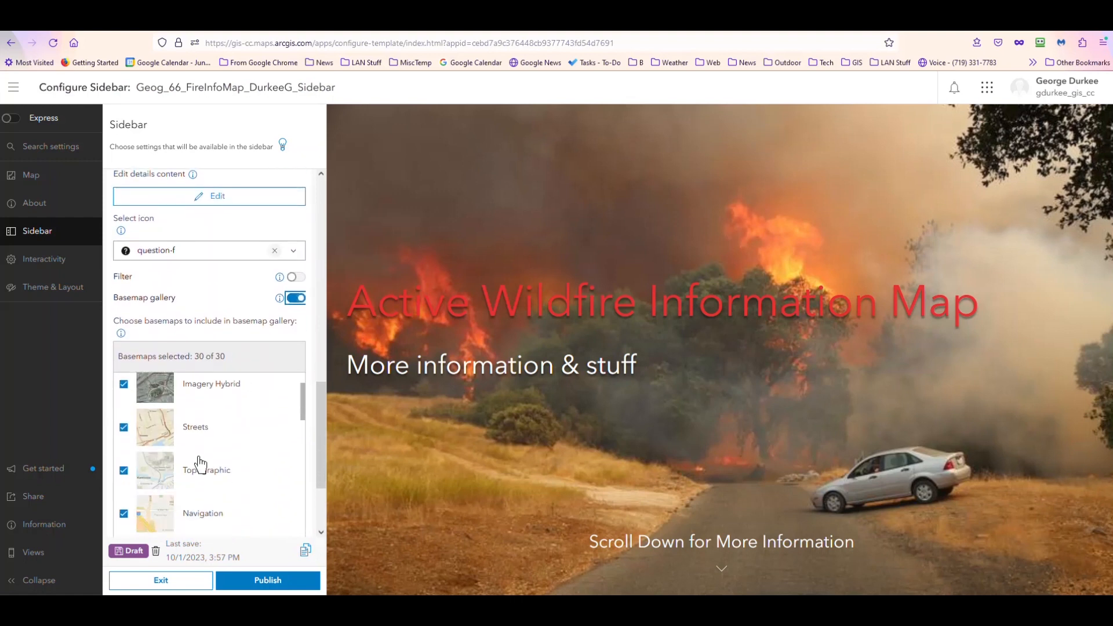
pyautogui.scroll(-1, 200, 464)
pyautogui.scroll(5, 200, 461)
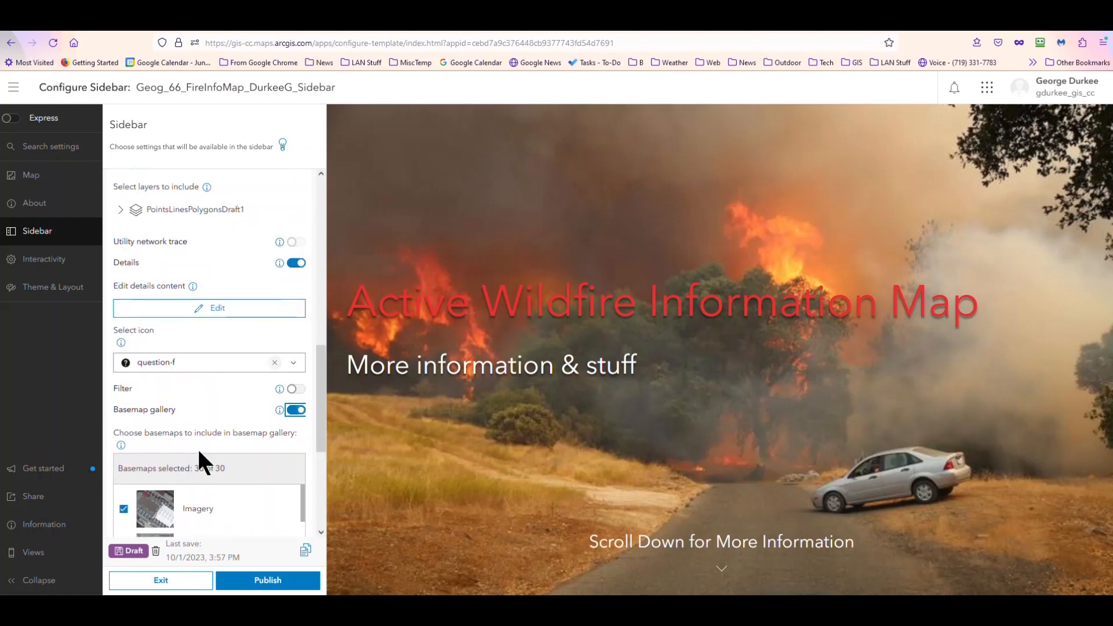
pyautogui.scroll(-4, 231, 367)
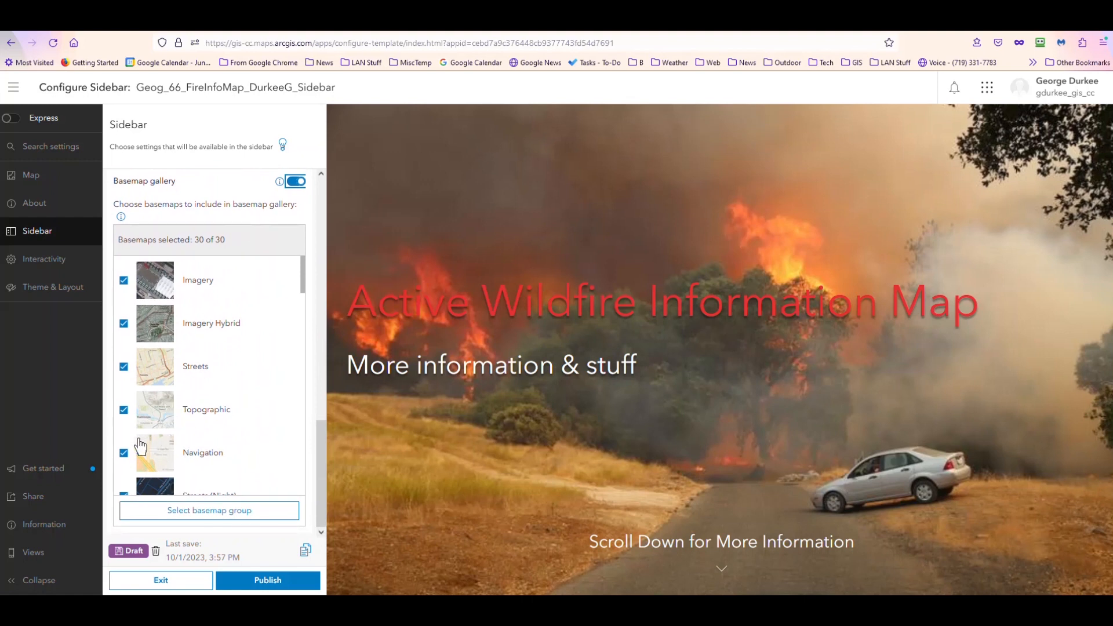
pyautogui.scroll(-7, 139, 447)
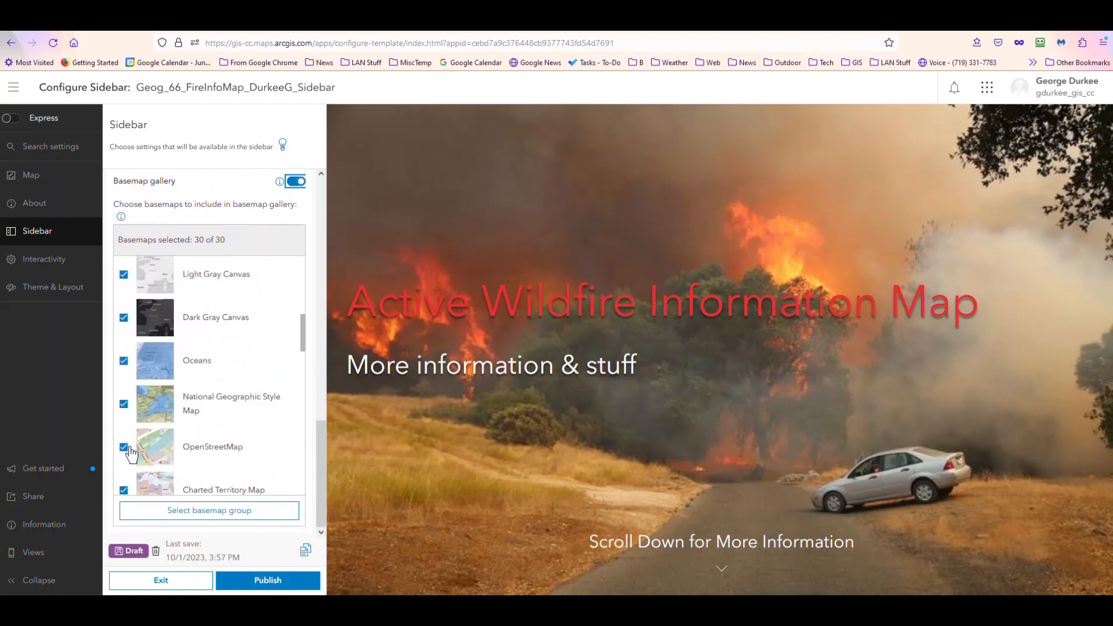
# Exclude OpenStreetMap (Blueprint), Enhanced Contrast Dark Map and Firefly Imagery Hybrid from the basemap gallery.
pyautogui.scroll(-10, 130, 453)
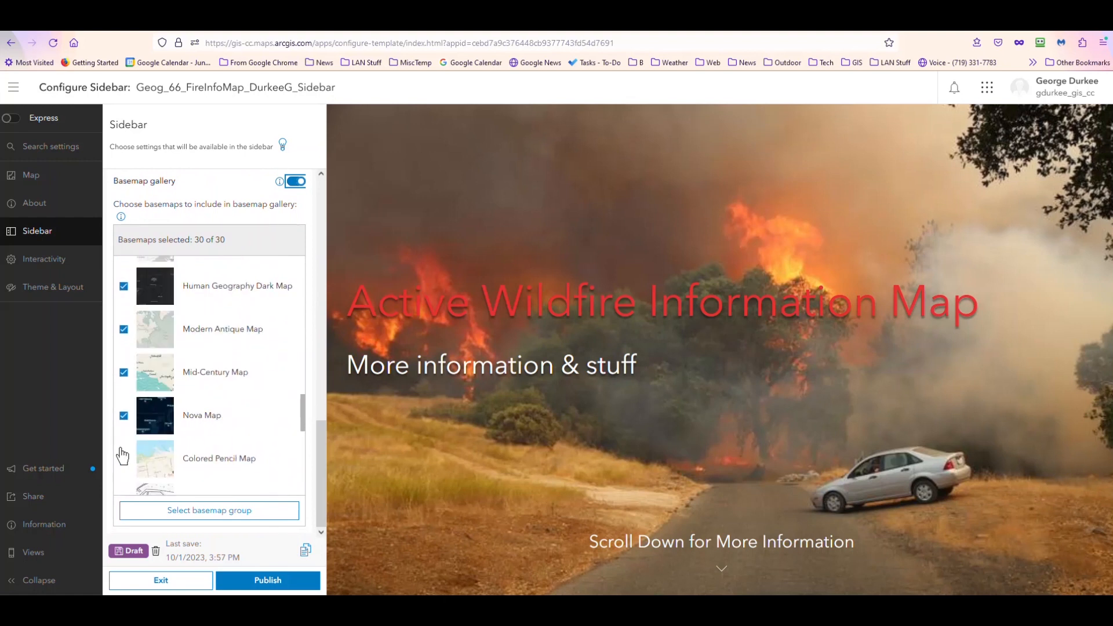
pyautogui.scroll(-6, 124, 452)
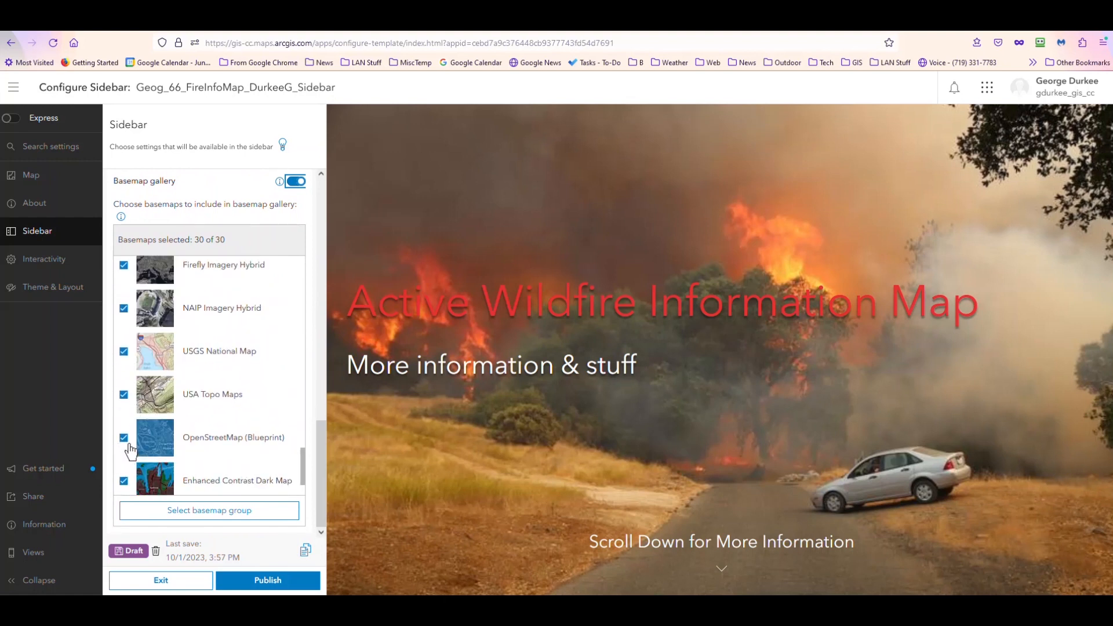
pyautogui.scroll(-2, 128, 446)
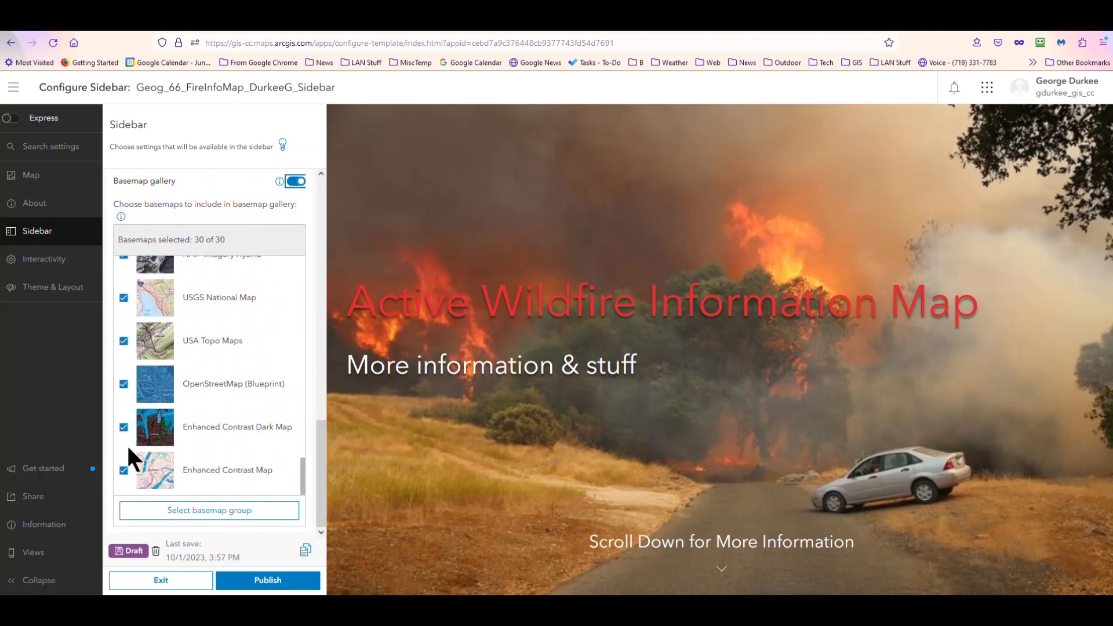
pyautogui.click(124, 384)
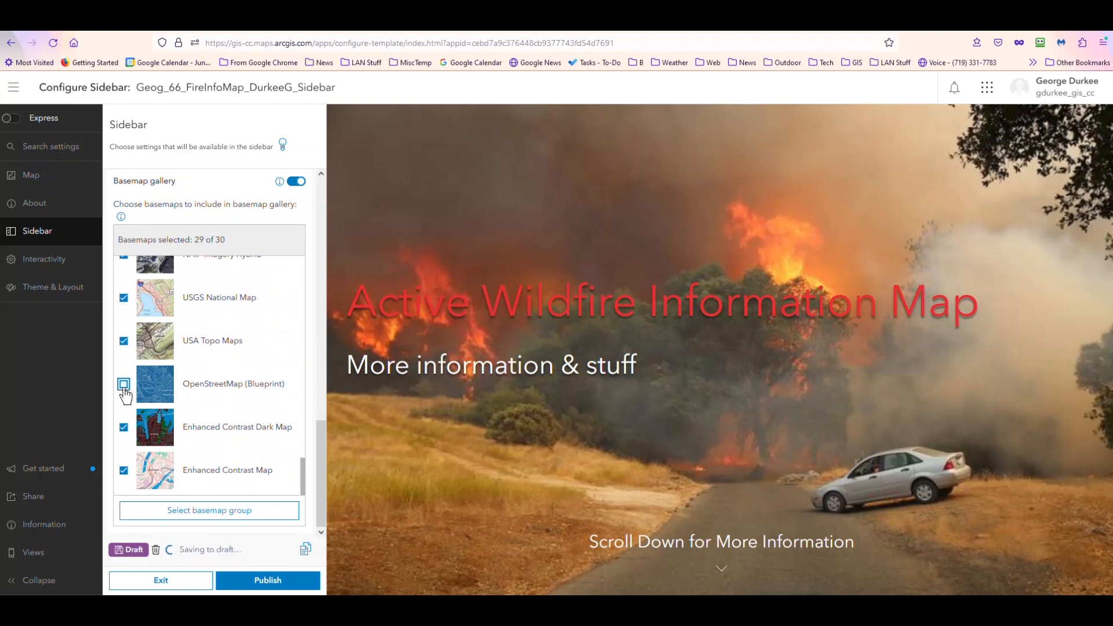
pyautogui.click(123, 429)
pyautogui.scroll(3, 126, 382)
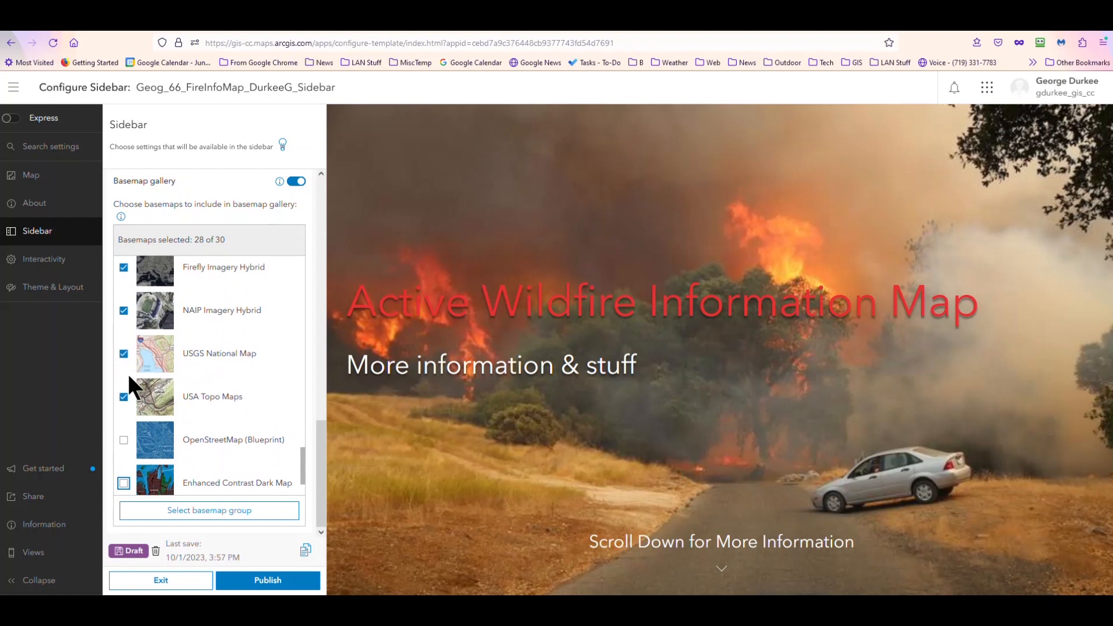
pyautogui.scroll(2, 129, 377)
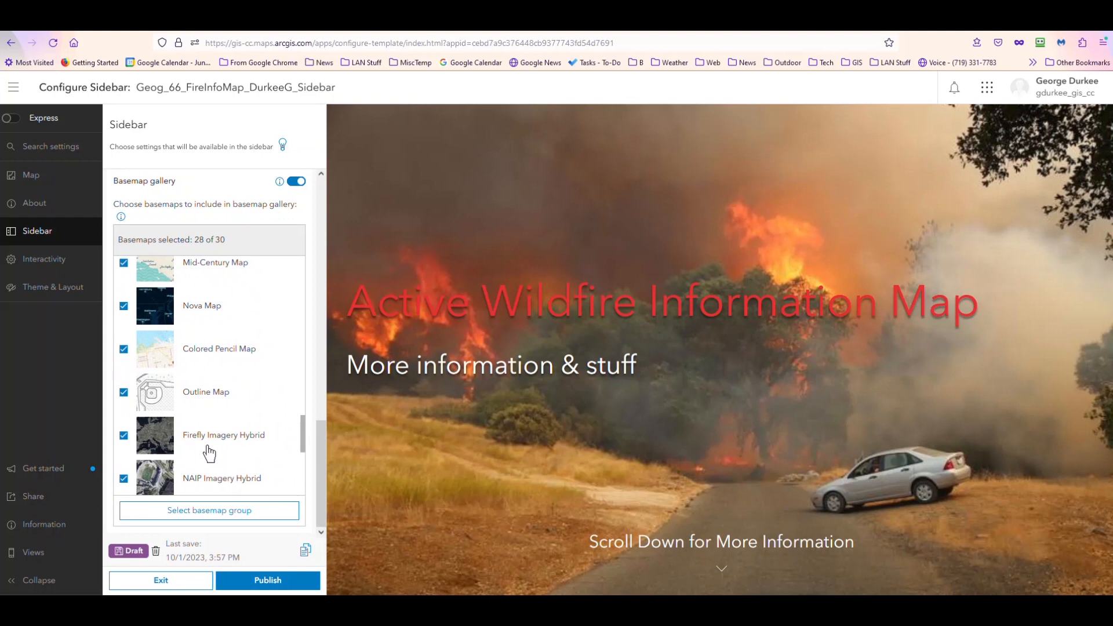
pyautogui.scroll(1, 207, 450)
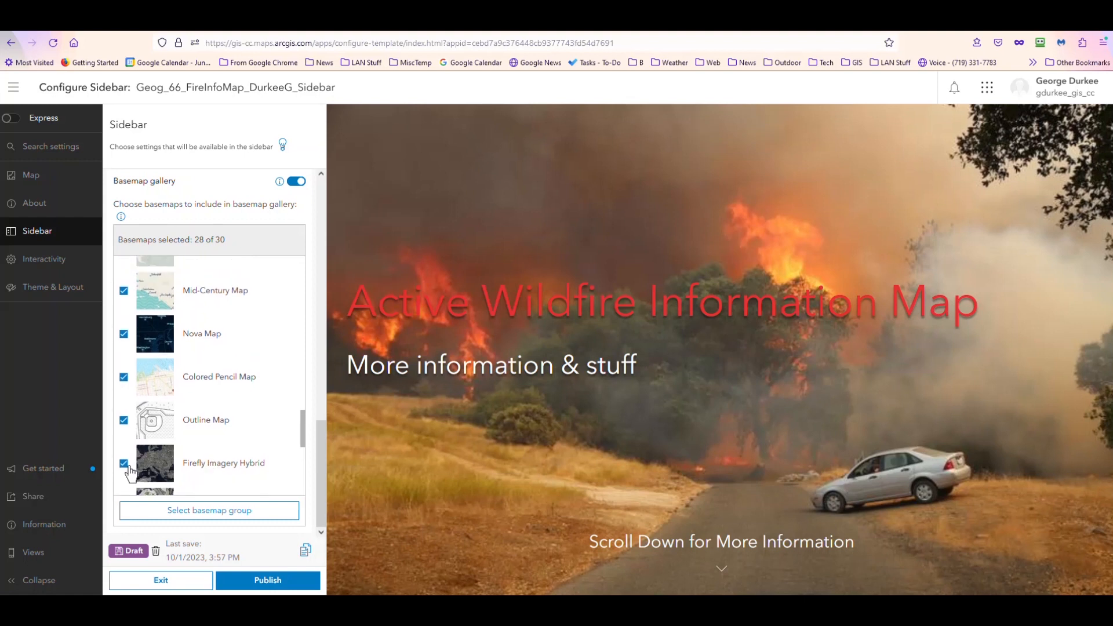
pyautogui.click(123, 463)
pyautogui.scroll(10, 145, 437)
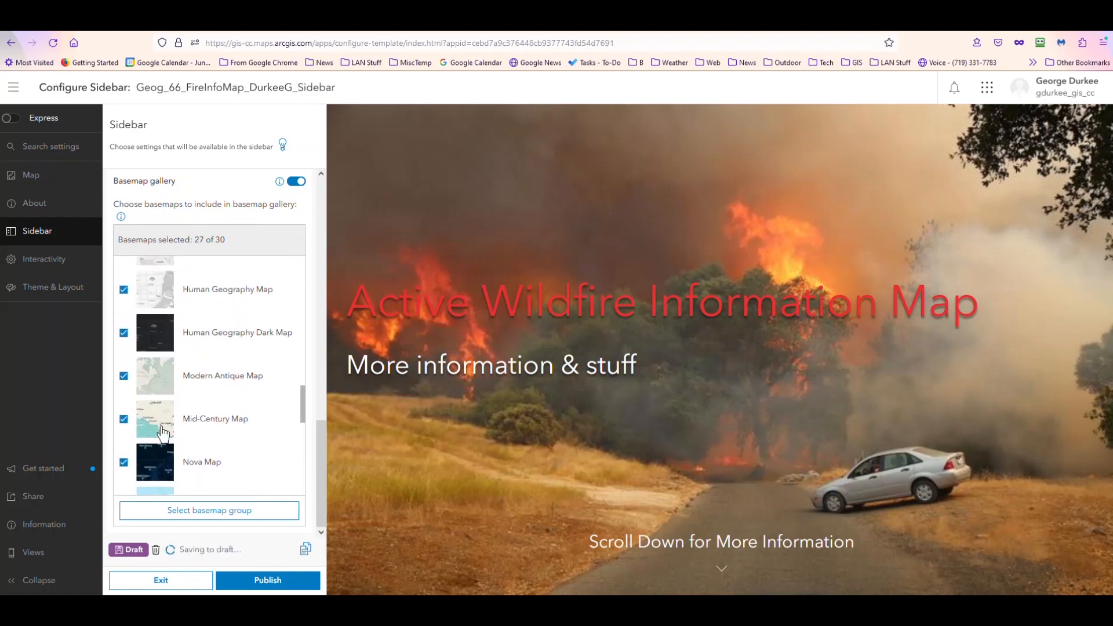
pyautogui.scroll(4, 165, 435)
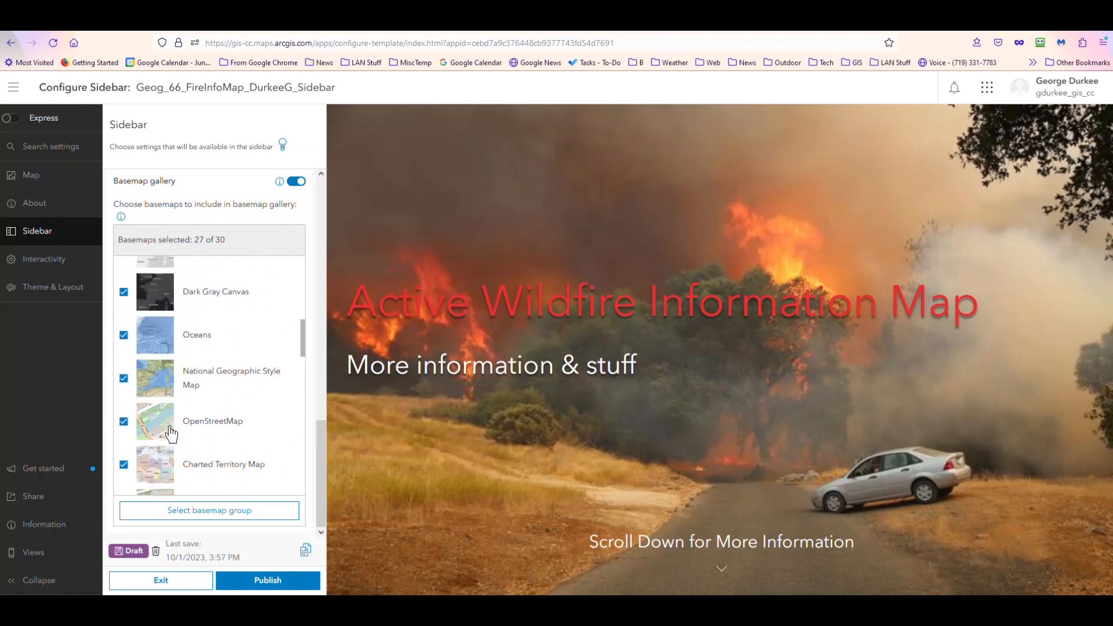
pyautogui.scroll(-15, 241, 441)
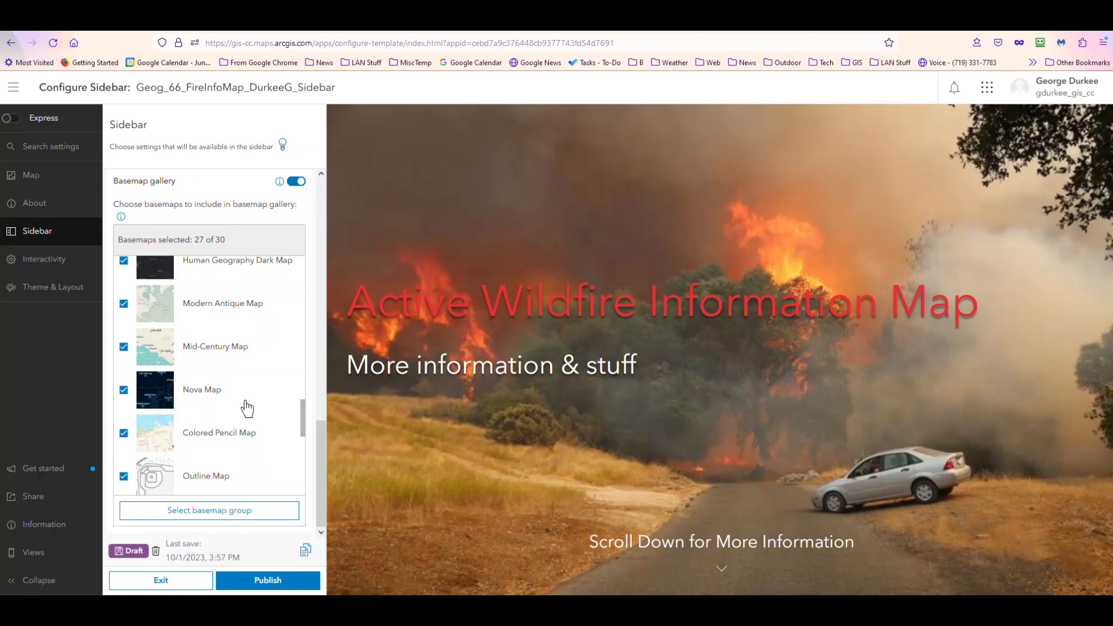
# In the Explore/navigate interactivity settings, enable zooming to a scale level set to Street and enable the hover pop-up.
pyautogui.click(36, 262)
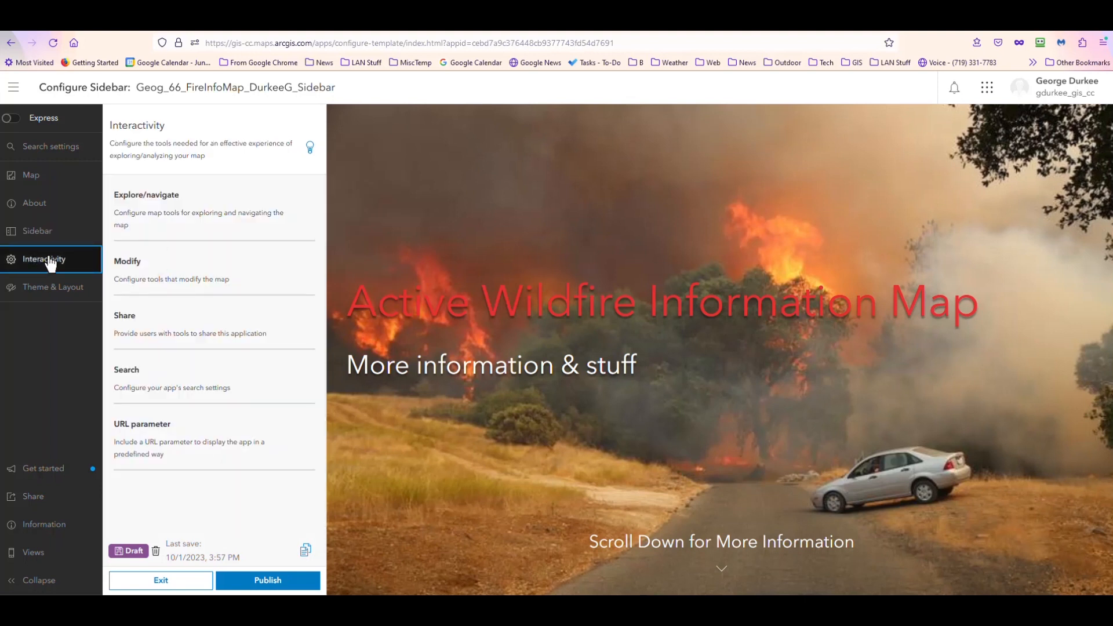
pyautogui.click(142, 215)
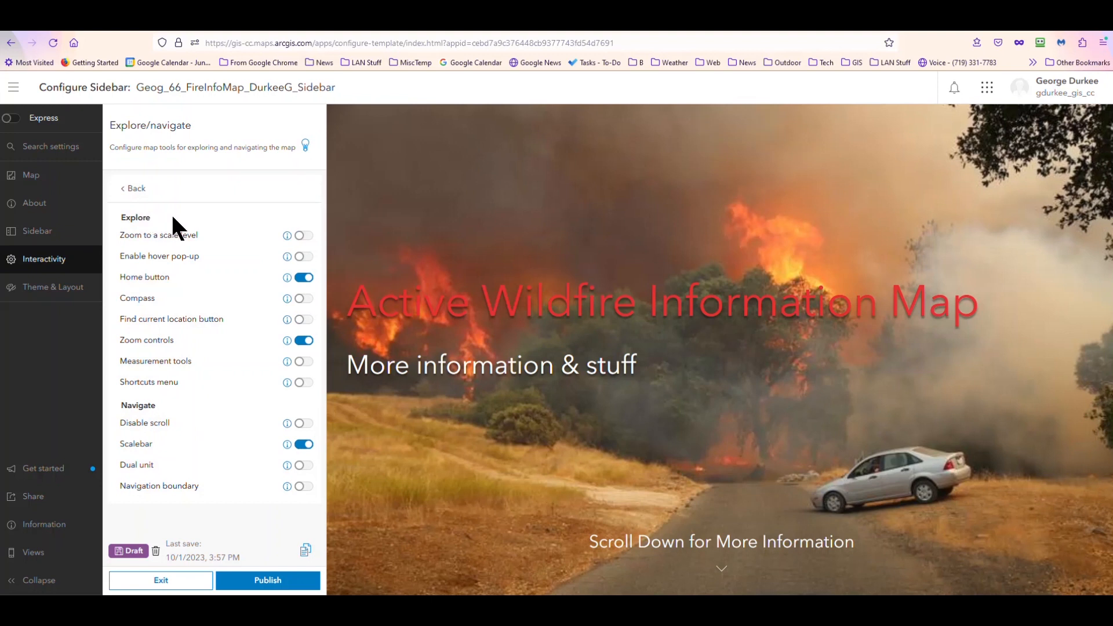
pyautogui.click(301, 236)
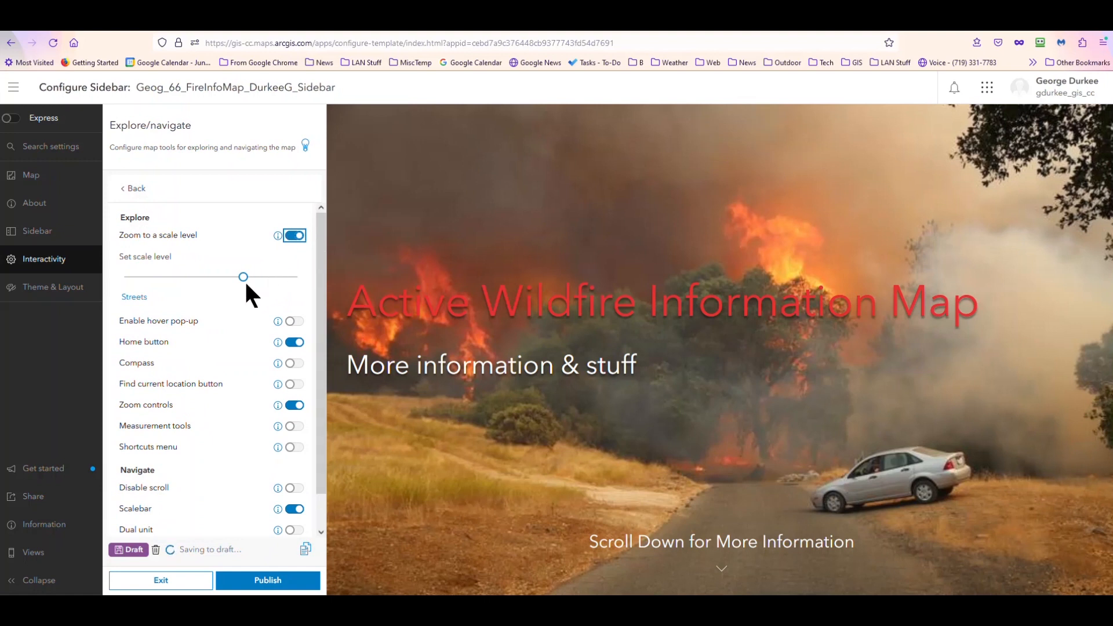
pyautogui.moveTo(243, 278); pyautogui.dragTo(246, 279)
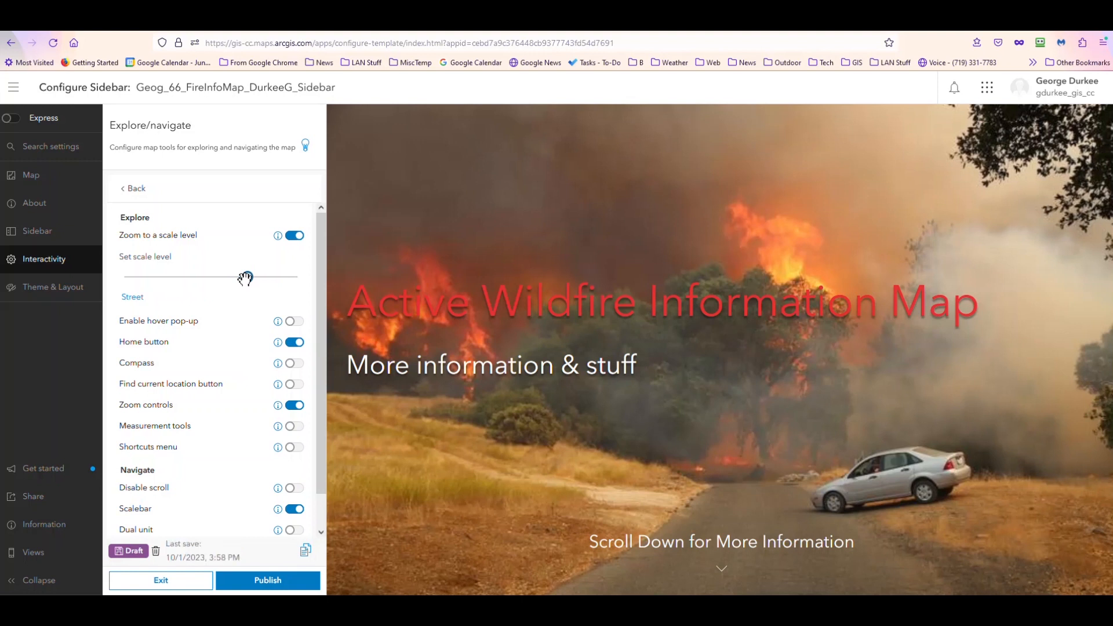
pyautogui.click(298, 323)
# Enable the measurement tools with Acres as the area unit and miles as the length unit.
pyautogui.click(292, 427)
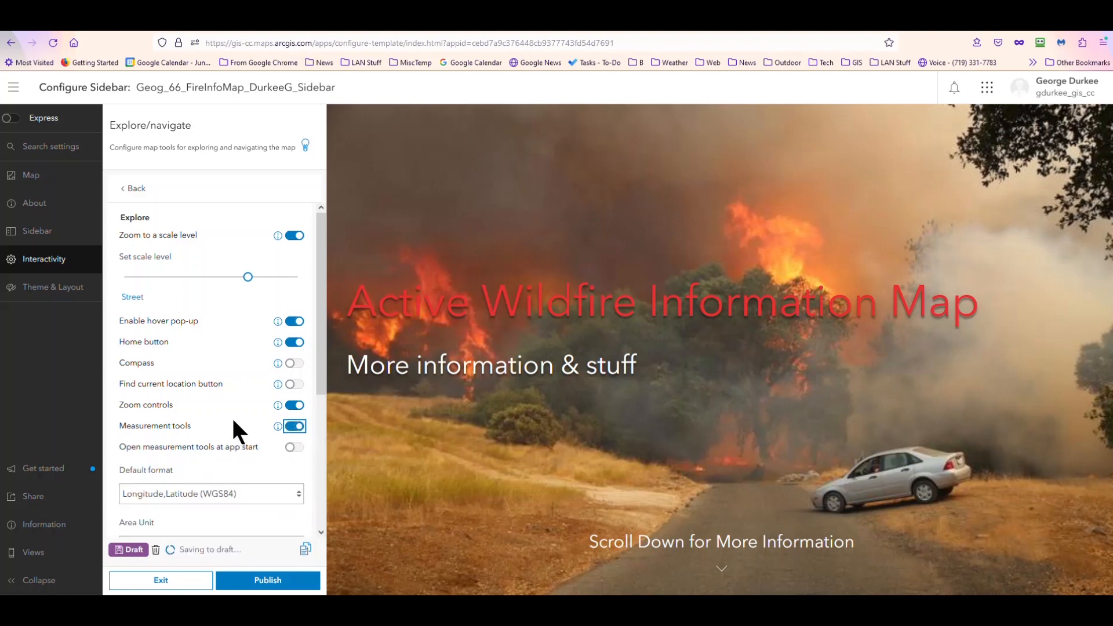
pyautogui.scroll(-1, 225, 410)
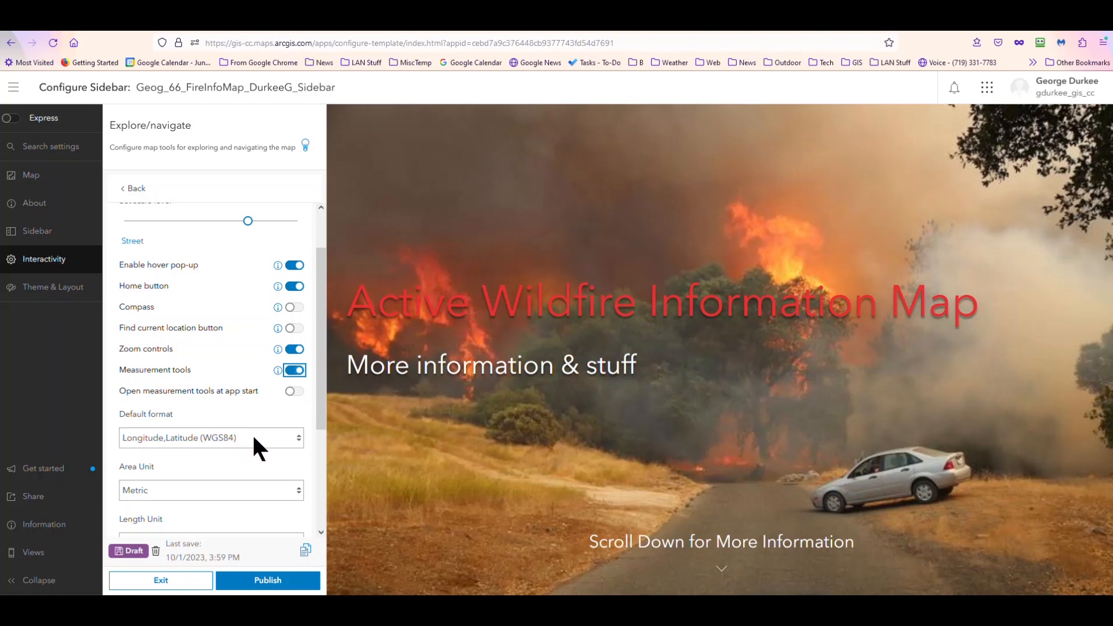
pyautogui.scroll(-3, 246, 445)
pyautogui.click(247, 404)
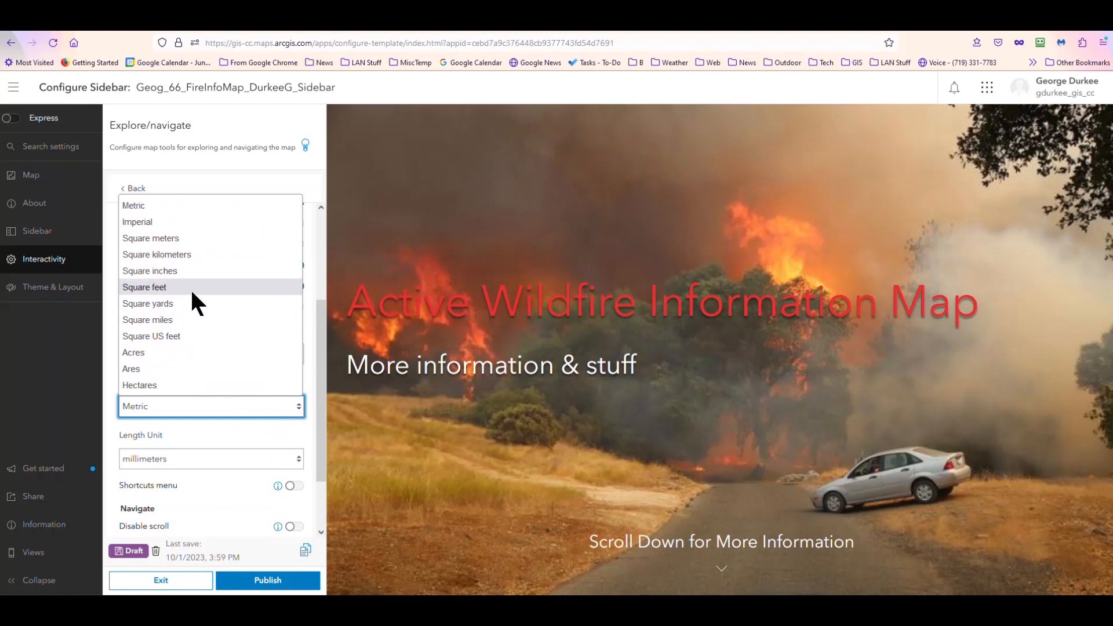
pyautogui.click(192, 322)
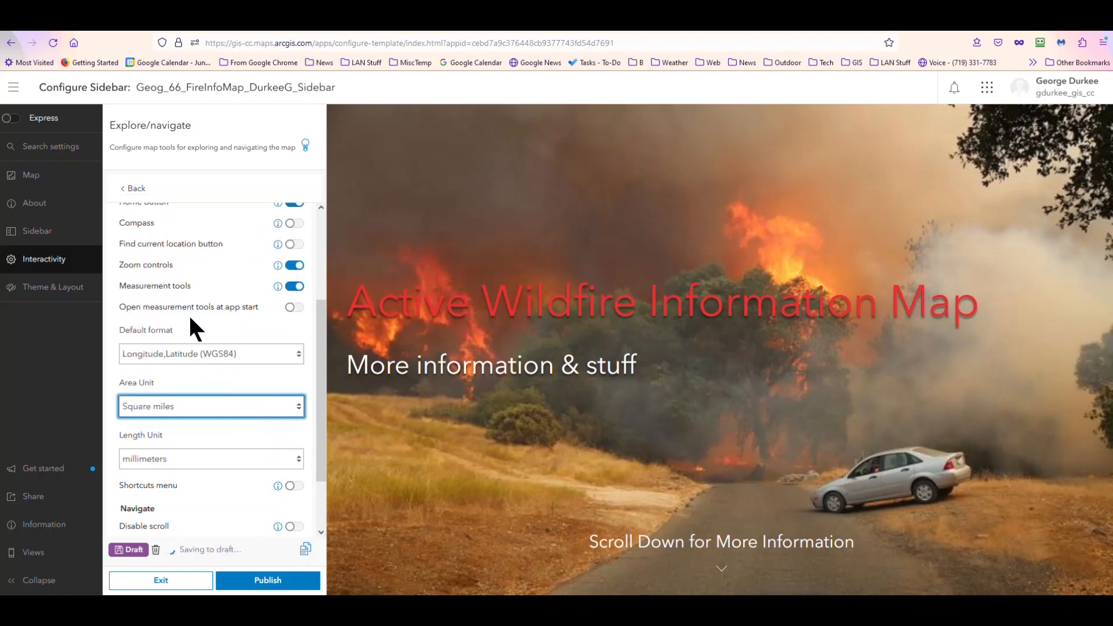
pyautogui.click(201, 400)
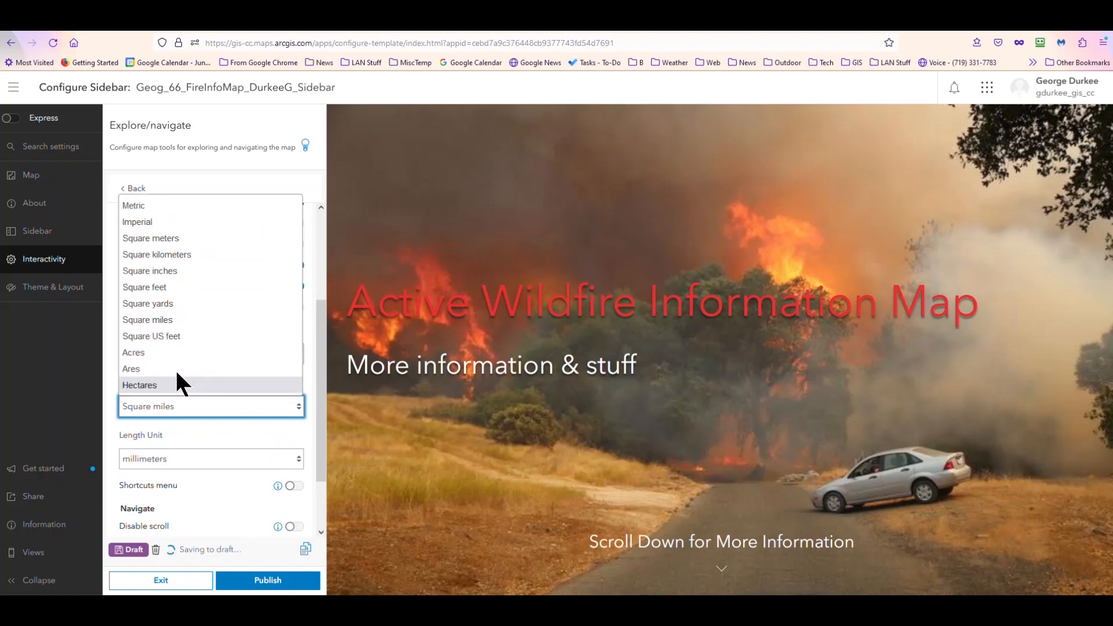
pyautogui.click(171, 366)
pyautogui.click(179, 404)
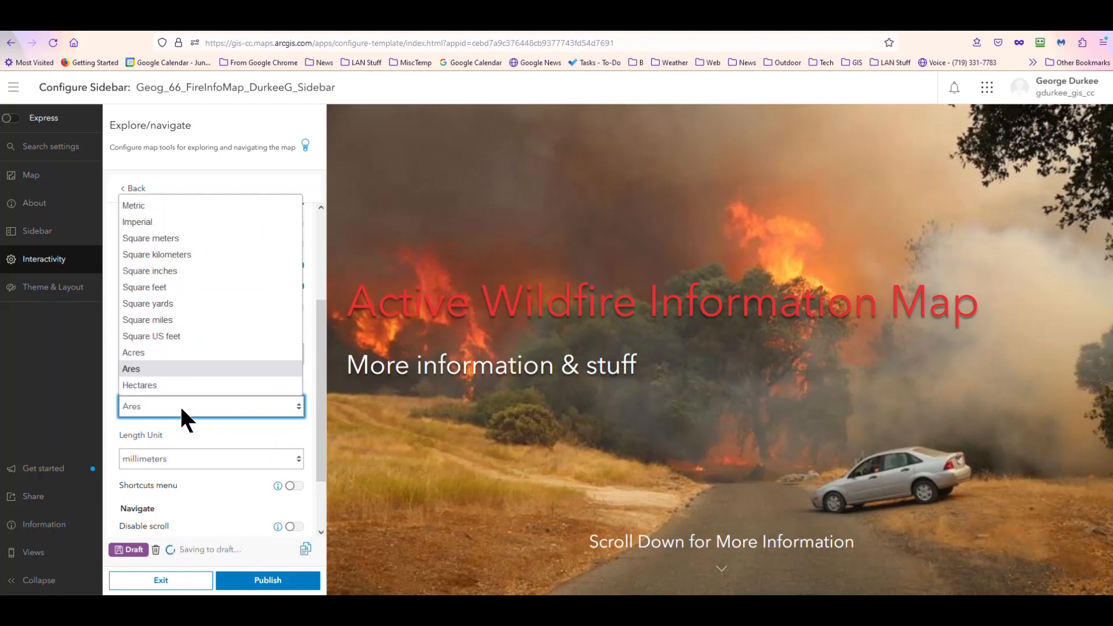
pyautogui.click(165, 360)
pyautogui.press('Up')
pyautogui.scroll(-3, 199, 440)
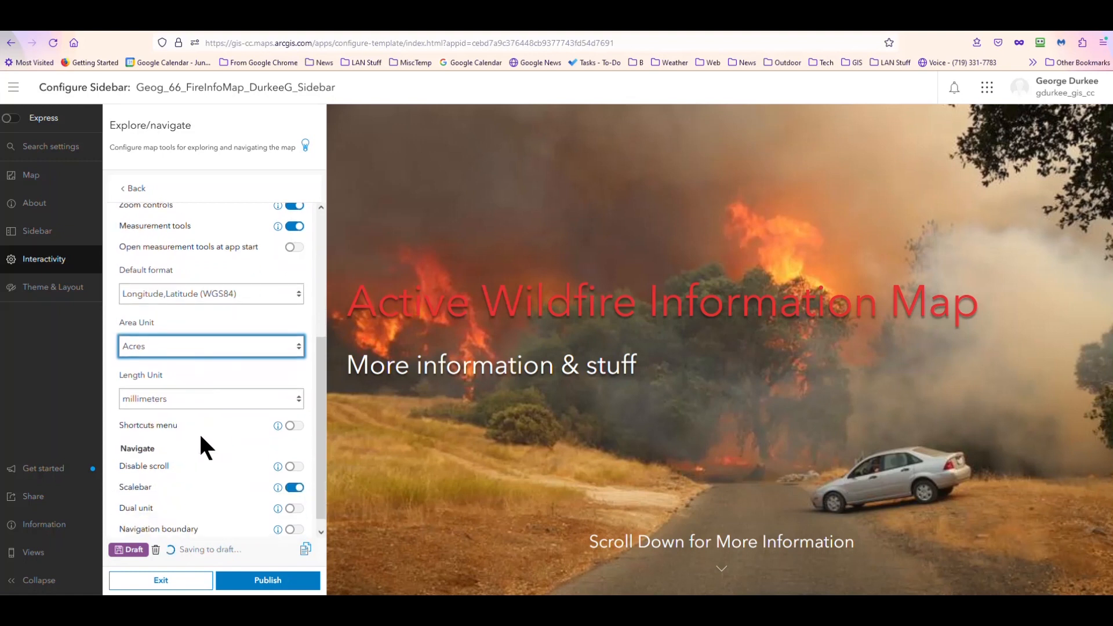
pyautogui.click(163, 385)
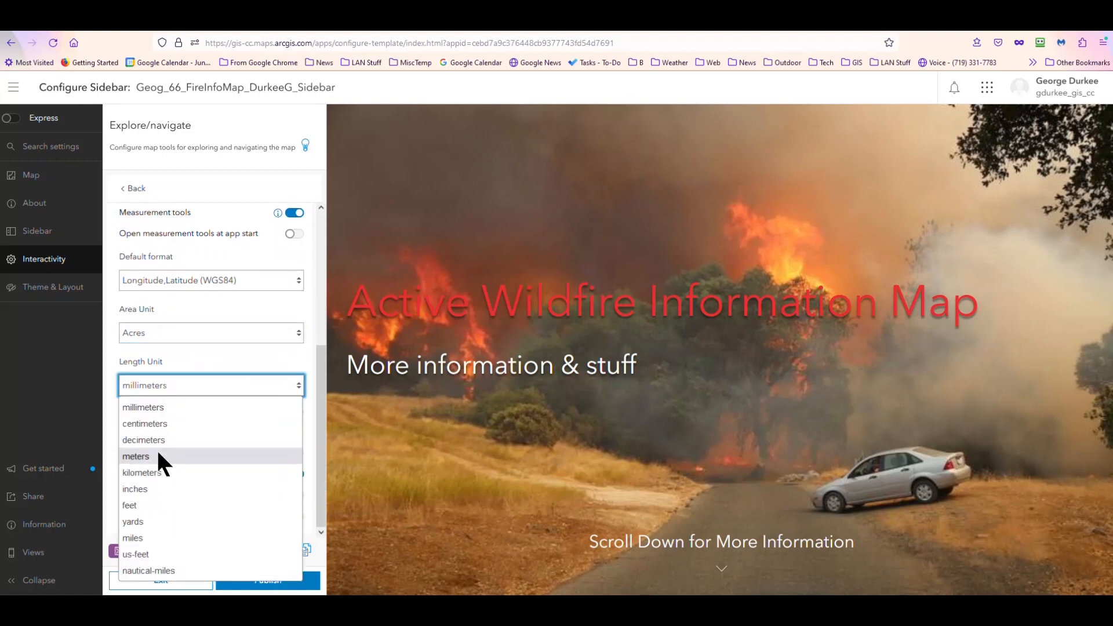
pyautogui.click(154, 537)
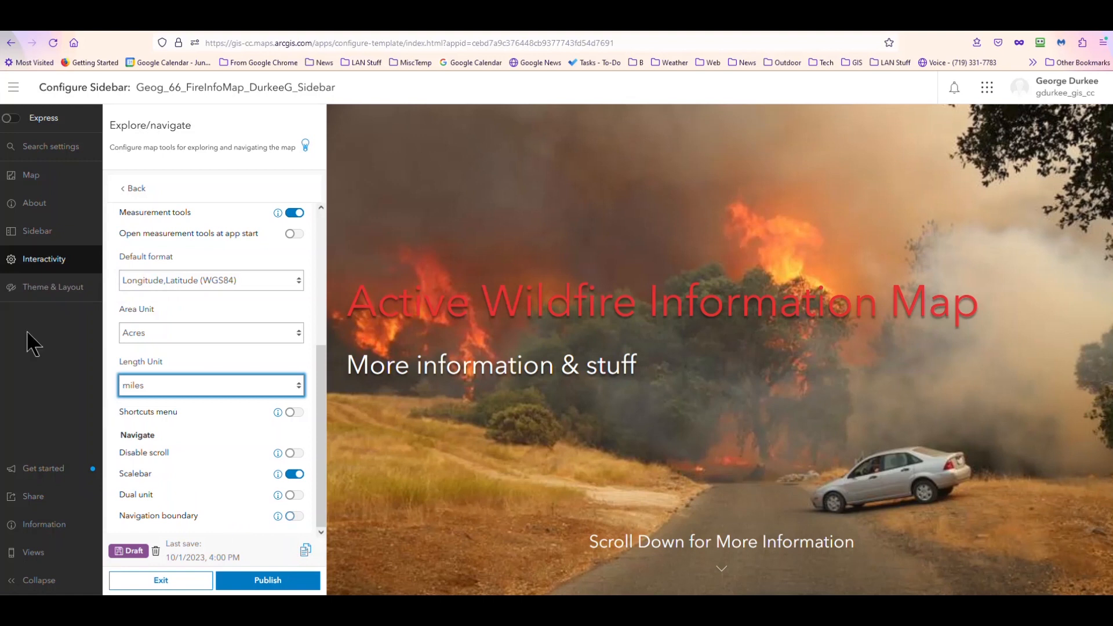
# Set the panel size to Small in the app's layout settings.
pyautogui.click(37, 296)
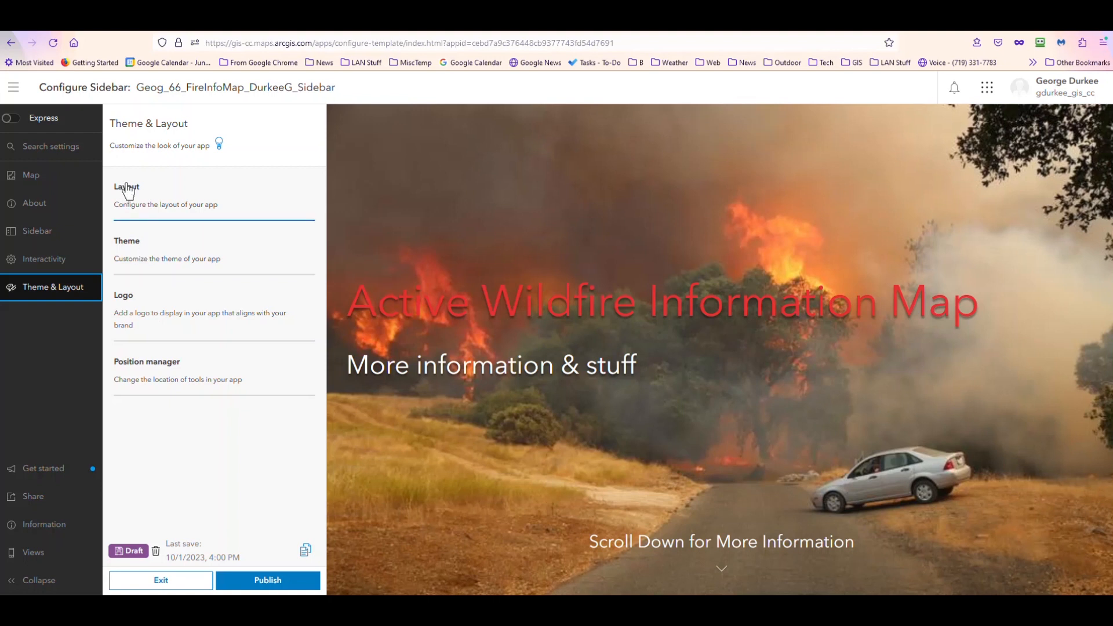
pyautogui.click(131, 203)
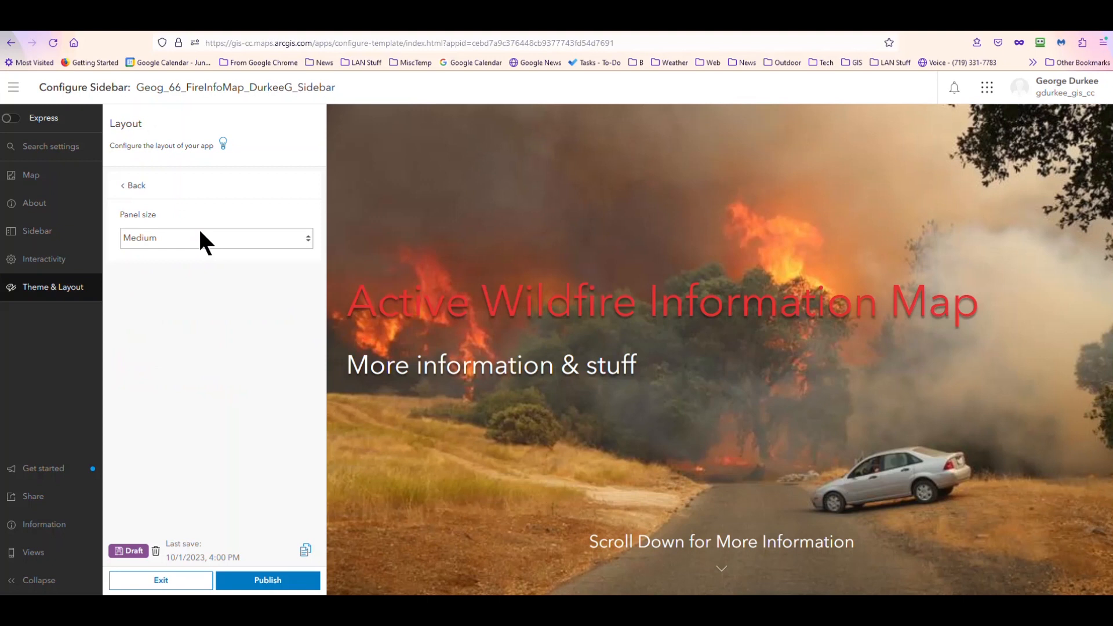
pyautogui.click(307, 239)
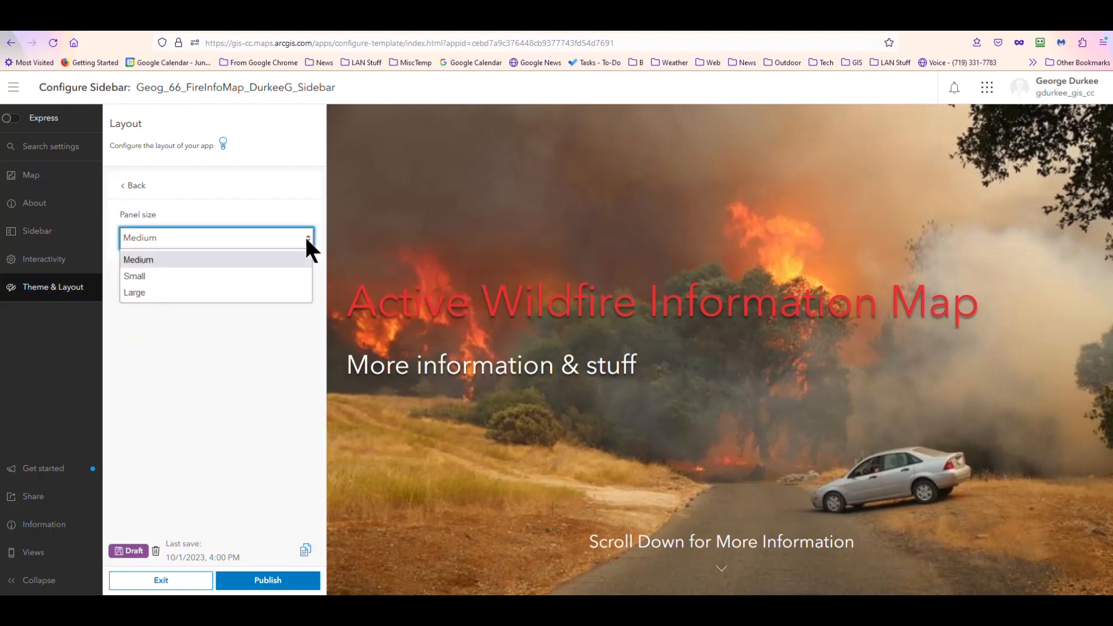
pyautogui.click(163, 280)
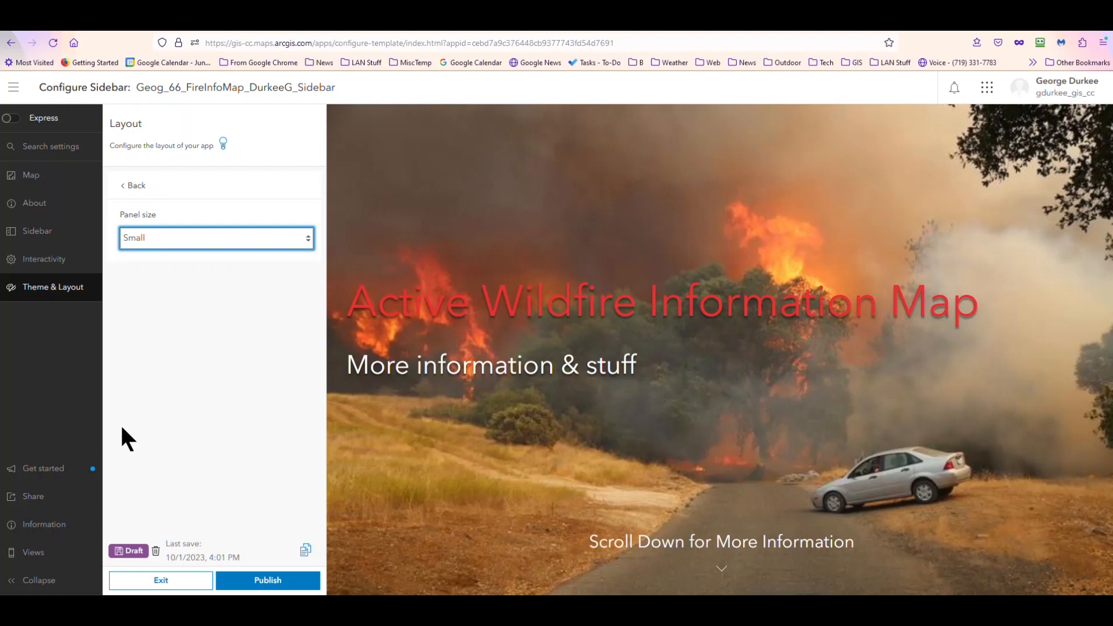
pyautogui.click(32, 556)
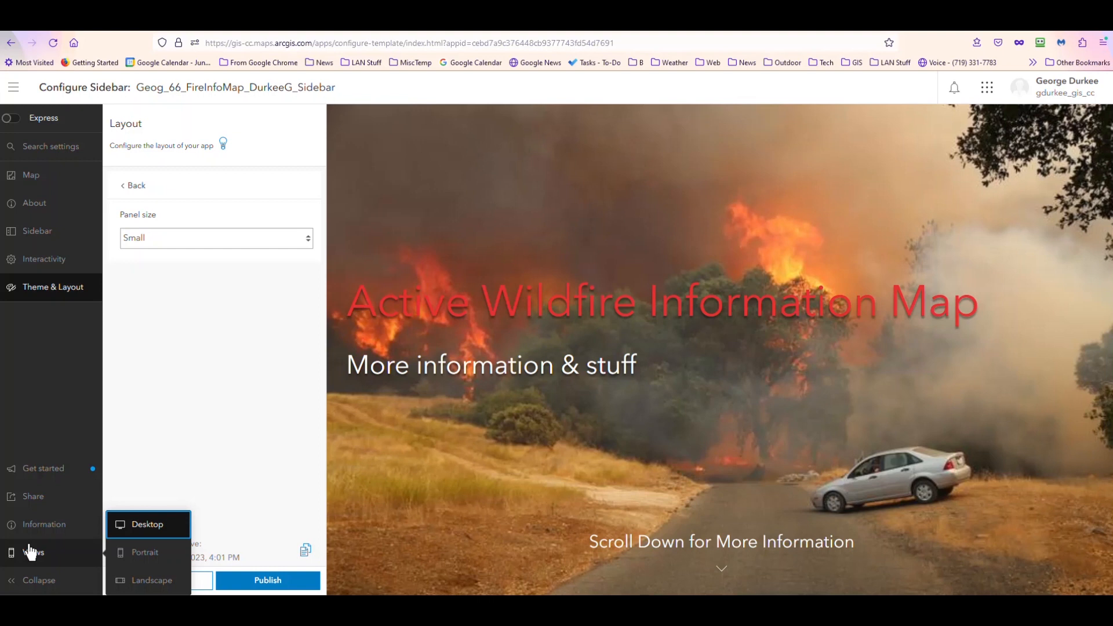
pyautogui.hotkey('ctrl', 'a')
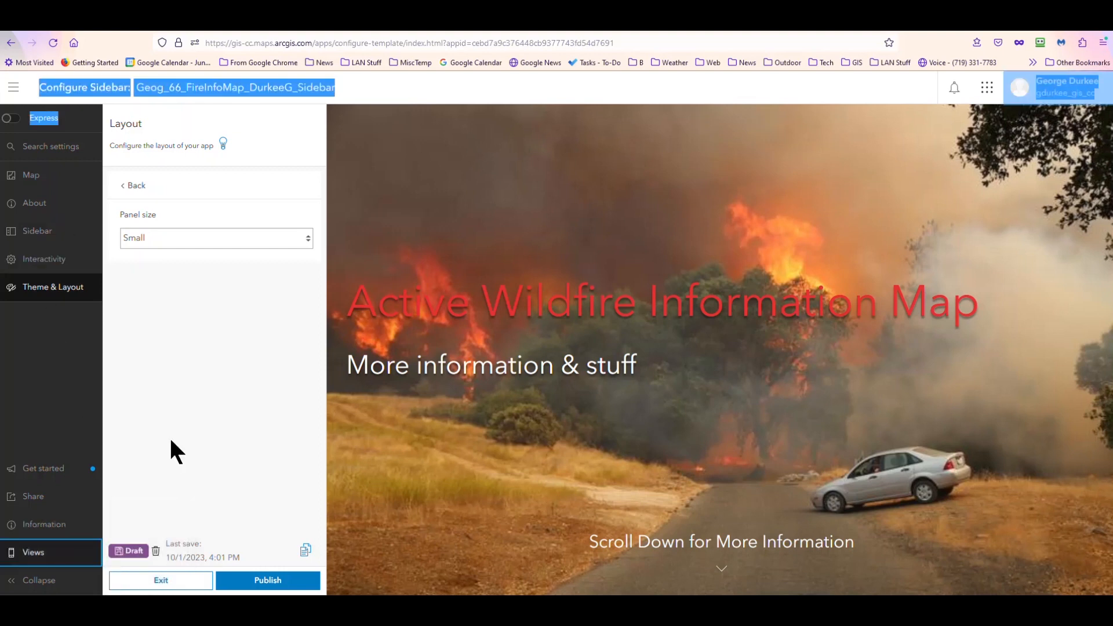
# Publish the Sidebar app, confirm the publication and launch the published app.
pyautogui.click(268, 581)
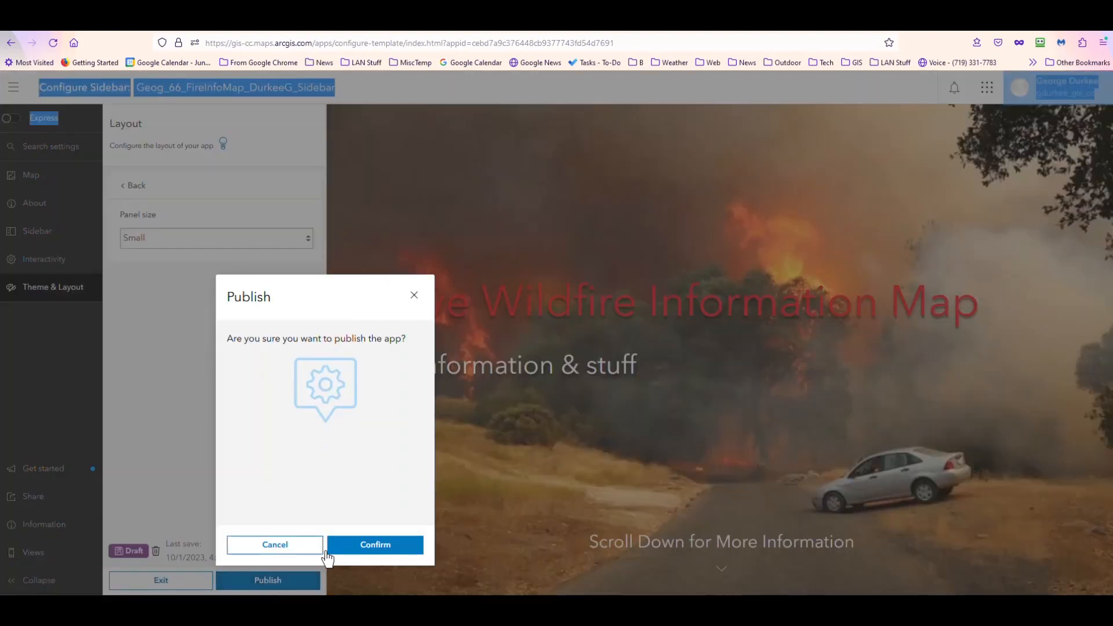
pyautogui.click(371, 547)
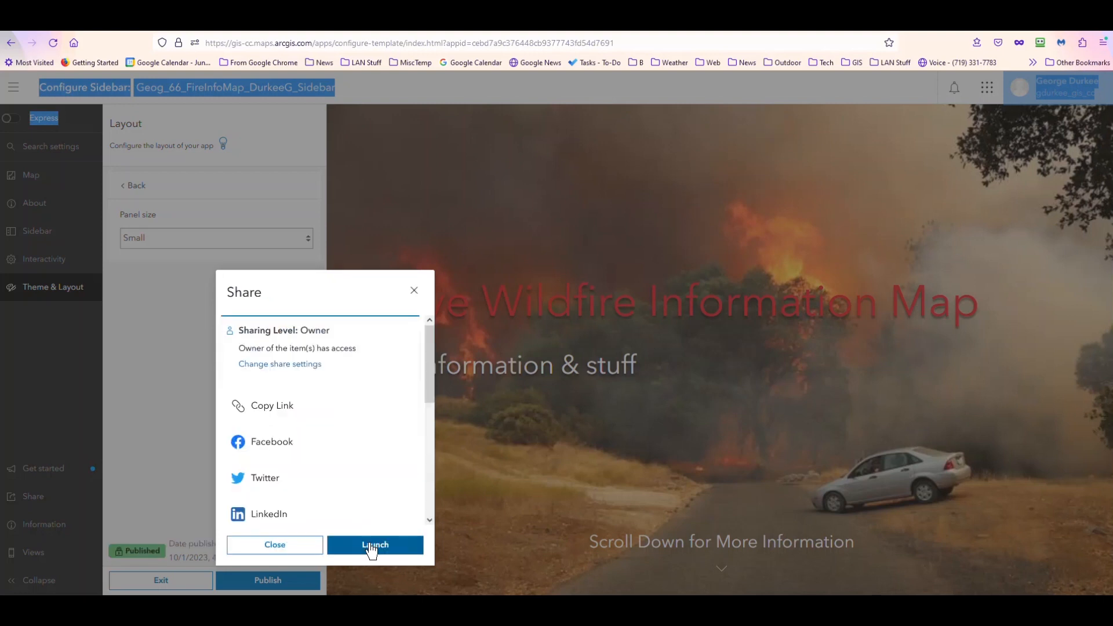
pyautogui.click(371, 546)
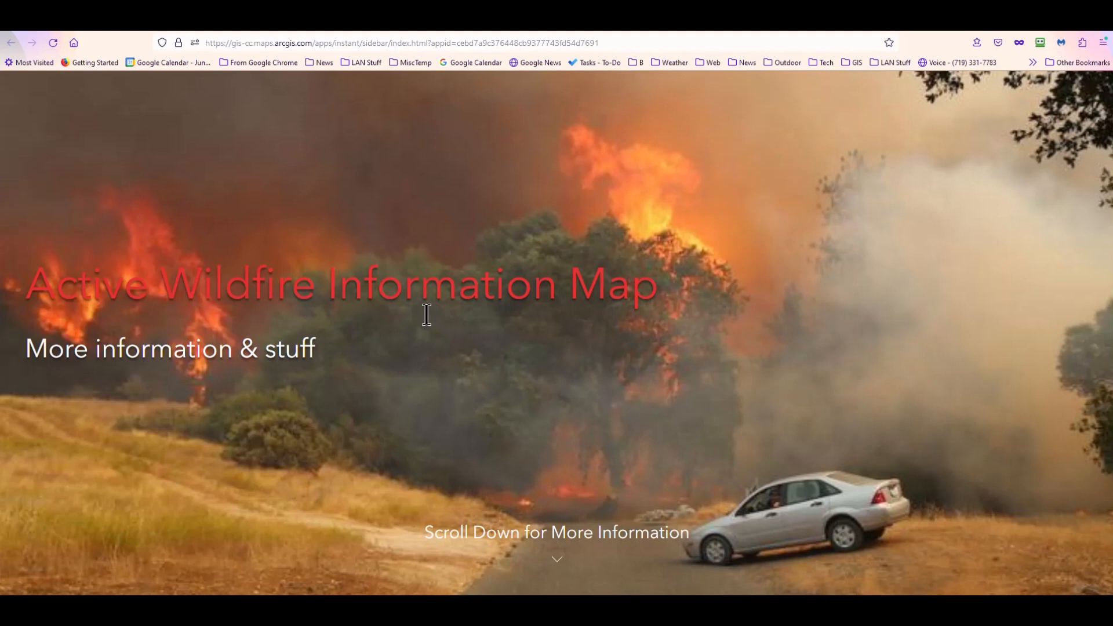
# Go past the cover page to the published map and view its basemap gallery and bookmarks.
pyautogui.click(554, 566)
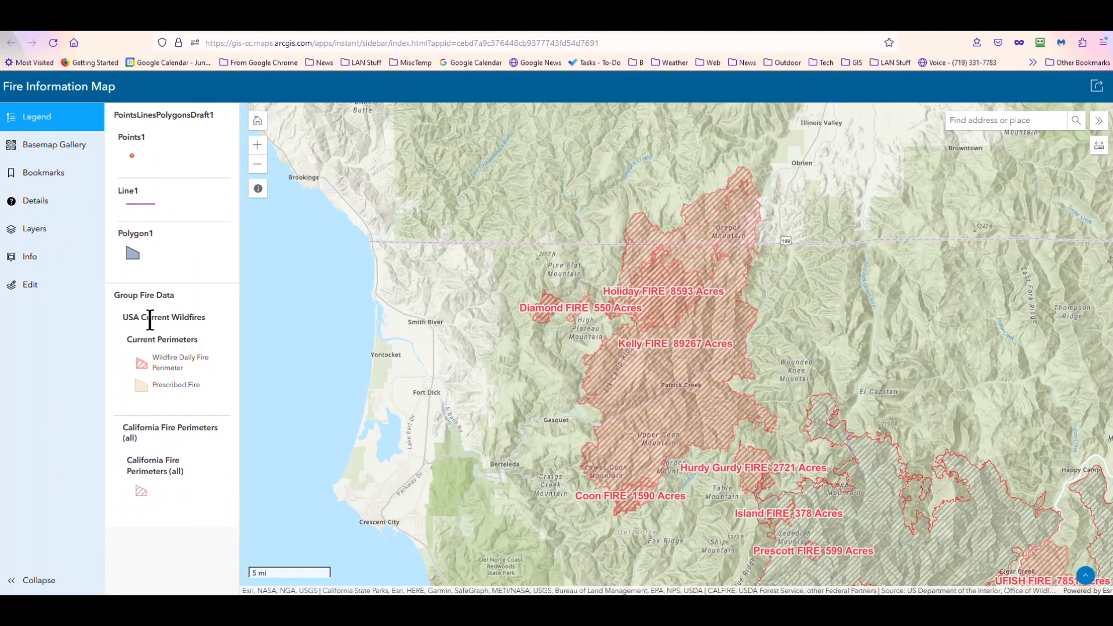
pyautogui.click(56, 152)
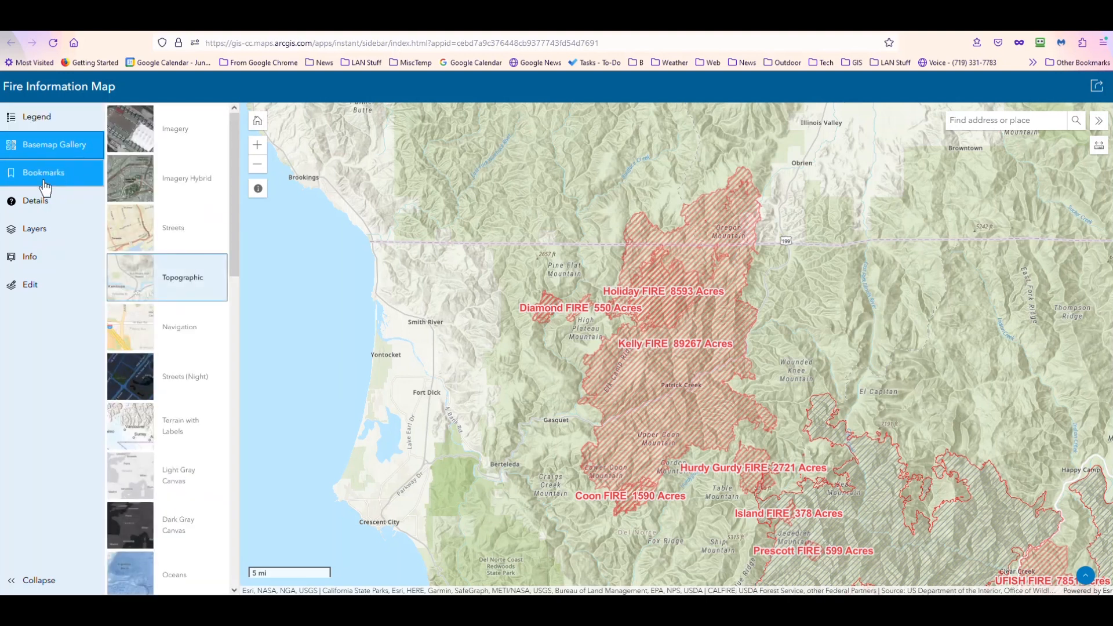
pyautogui.click(48, 176)
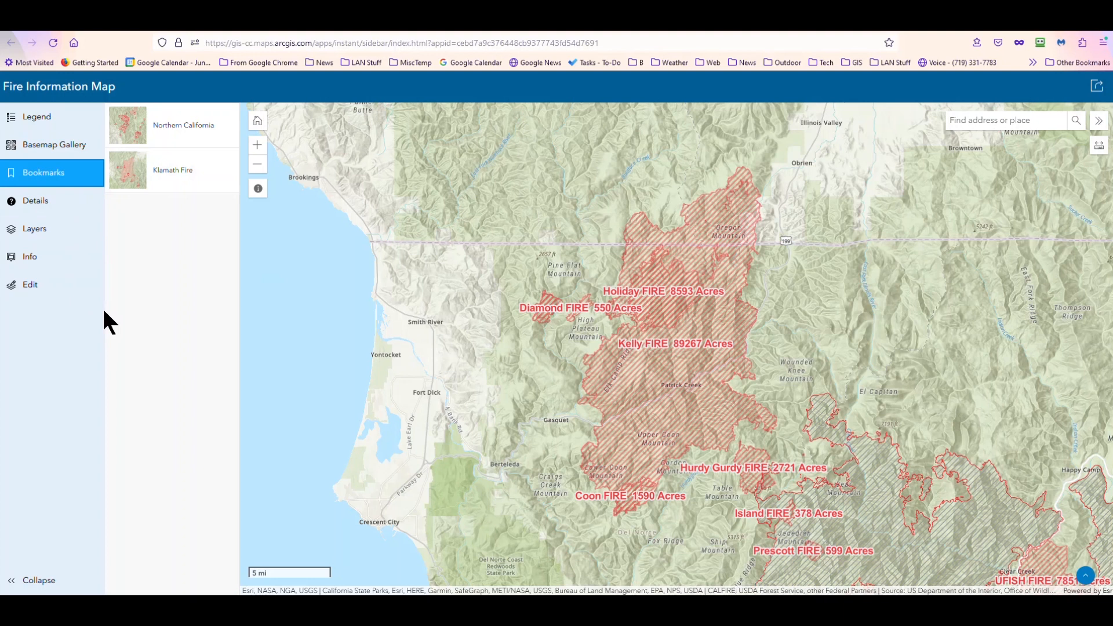
# Look through the published app's Details, Layers, Info and Edit sections, and collapse the sidebar labels.
pyautogui.click(52, 215)
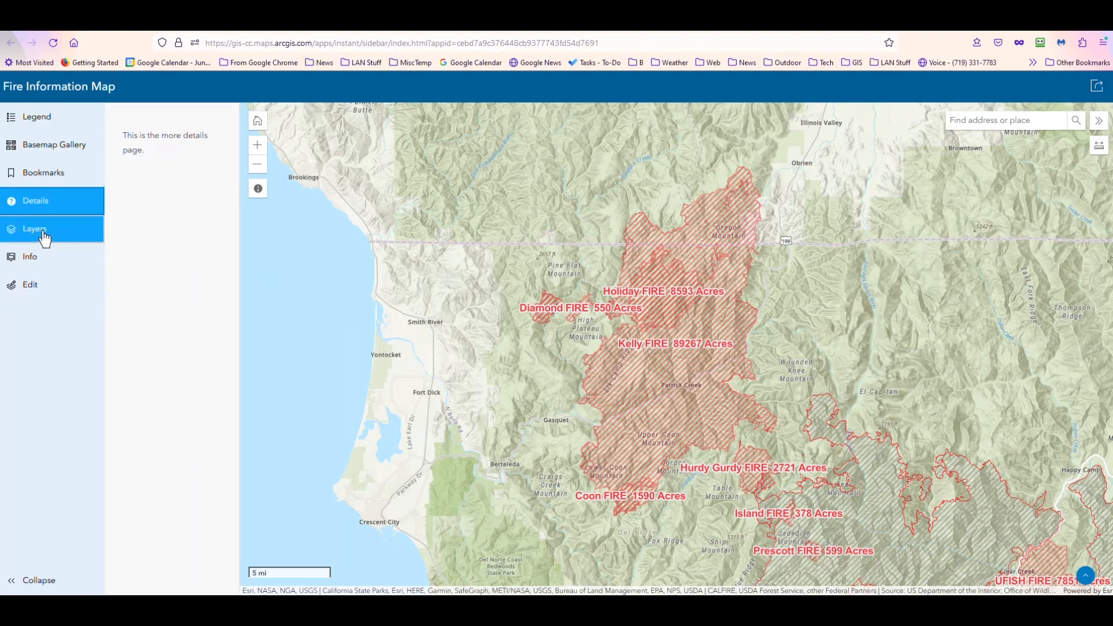
pyautogui.click(44, 237)
pyautogui.click(40, 260)
pyautogui.click(44, 290)
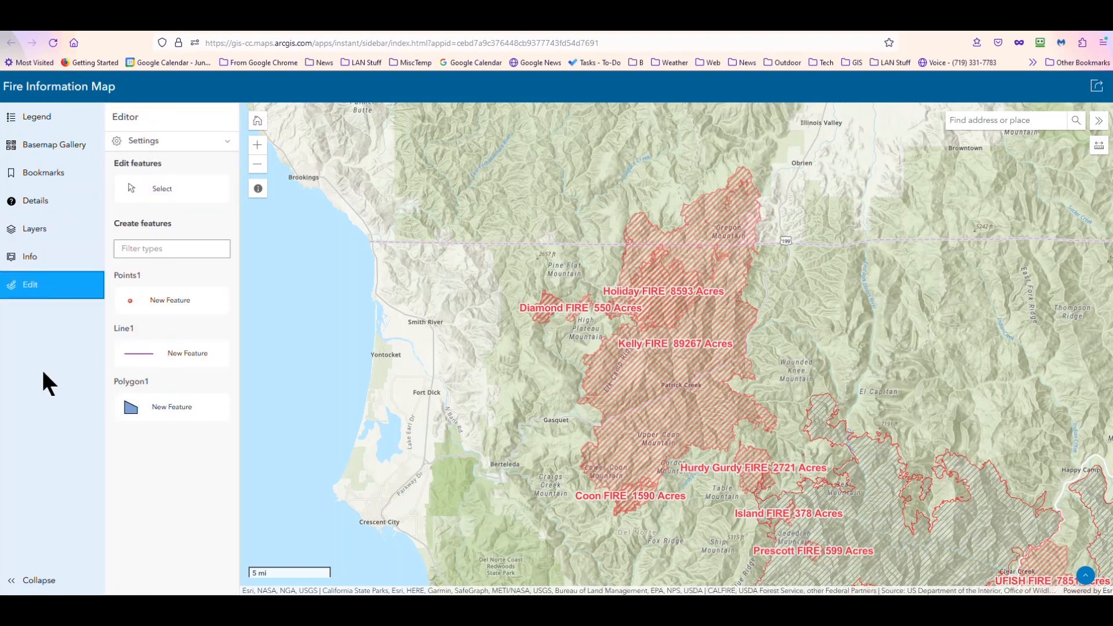
pyautogui.click(18, 580)
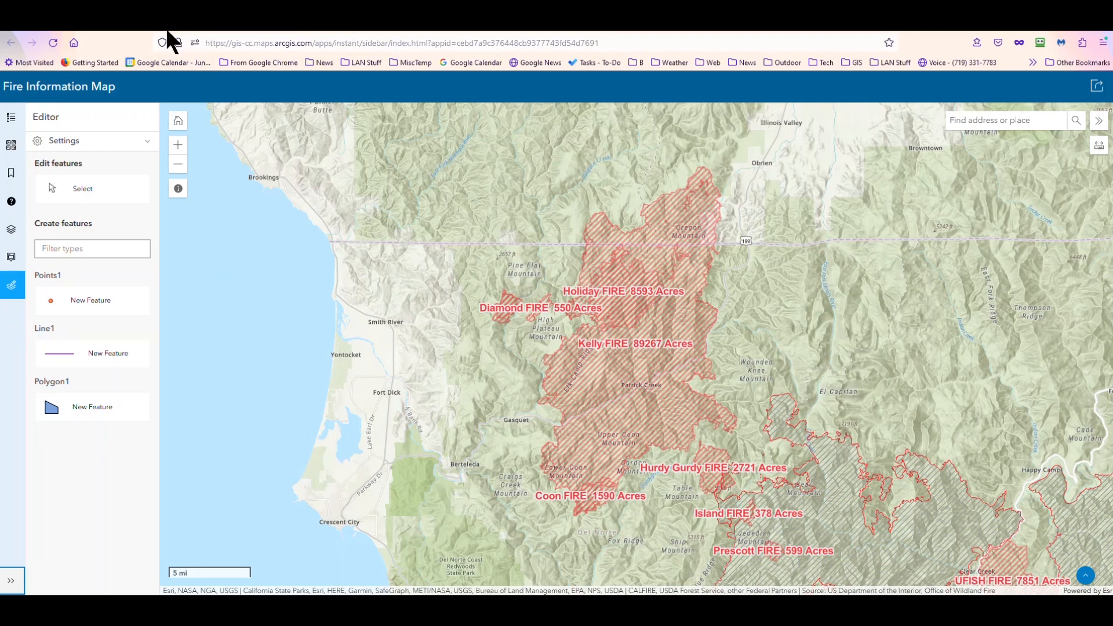
# Switch to the web map in Map Viewer, find "Sonora, ca" on the map and dismiss the search result.
pyautogui.hotkey('ctrl', 'Tab')
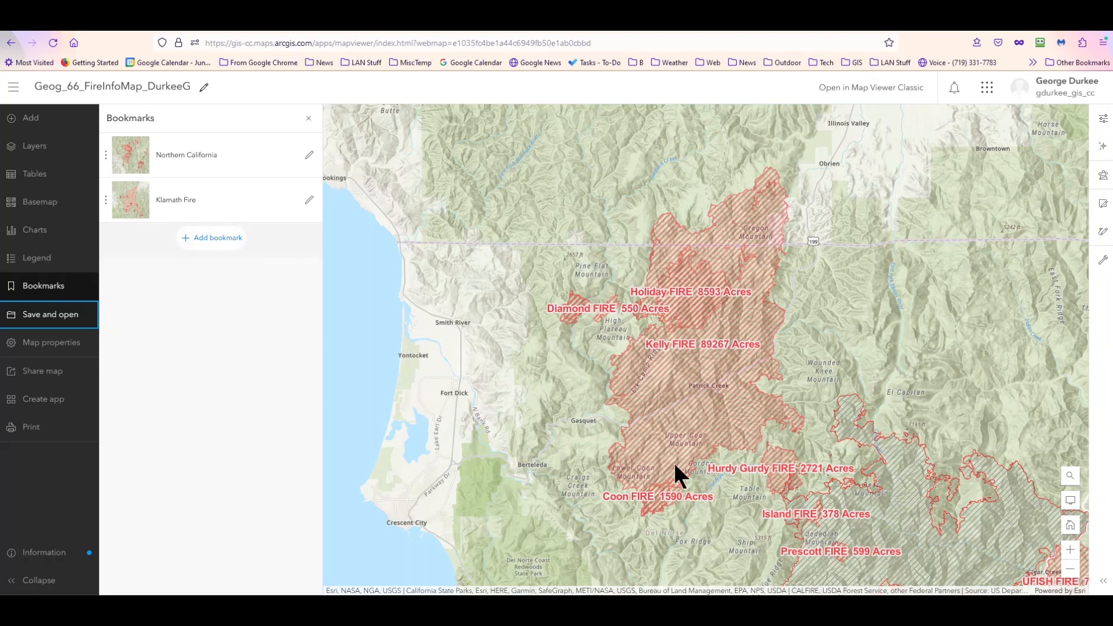
pyautogui.click(1071, 476)
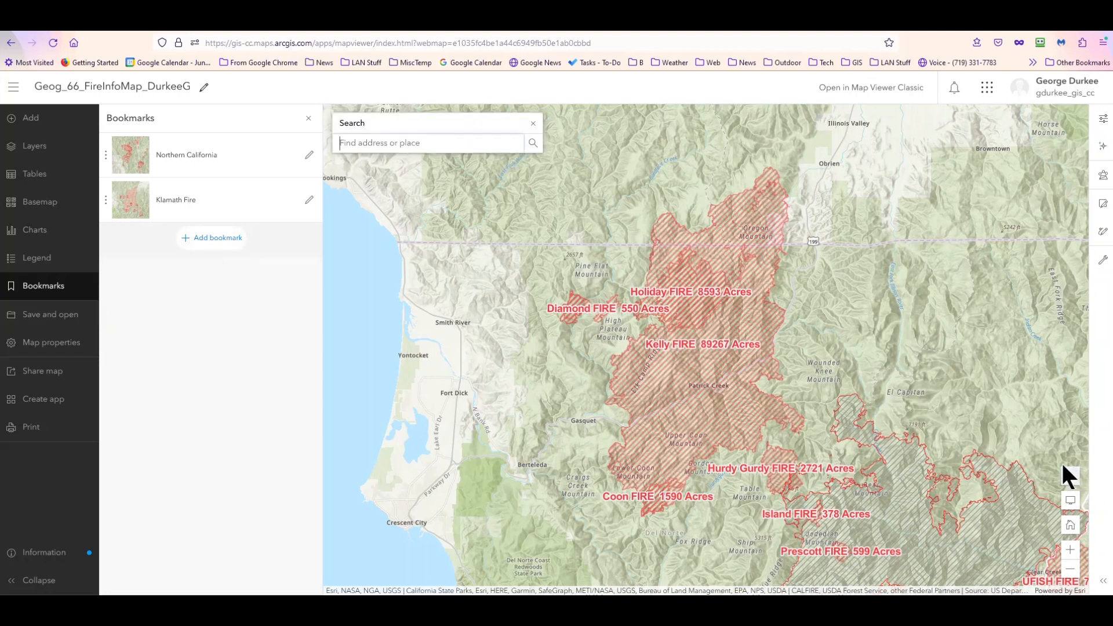
pyautogui.write('Sonora, ca')
pyautogui.press('Return')
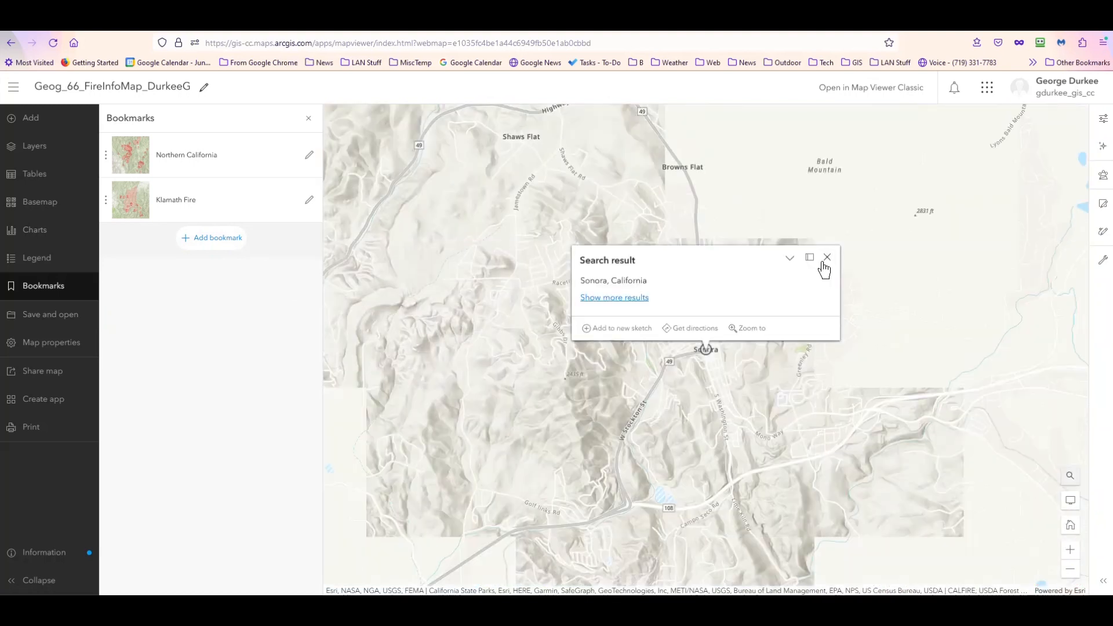
pyautogui.click(827, 259)
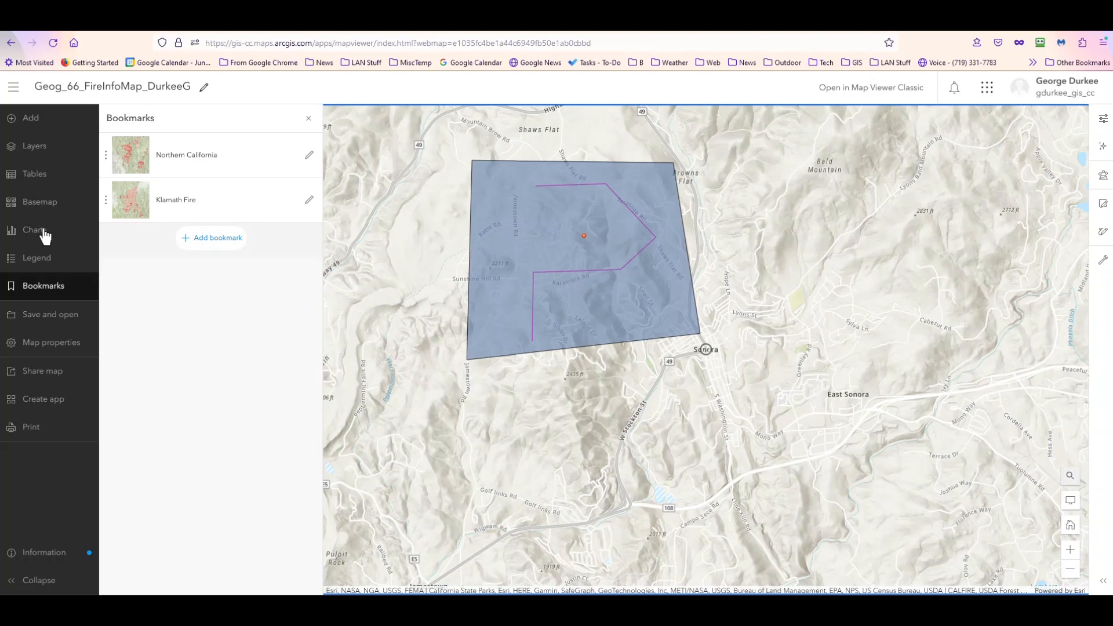
# Add a bookmark of the current extent titled "Sonora Area Feature Layer" and save the map.
pyautogui.click(193, 238)
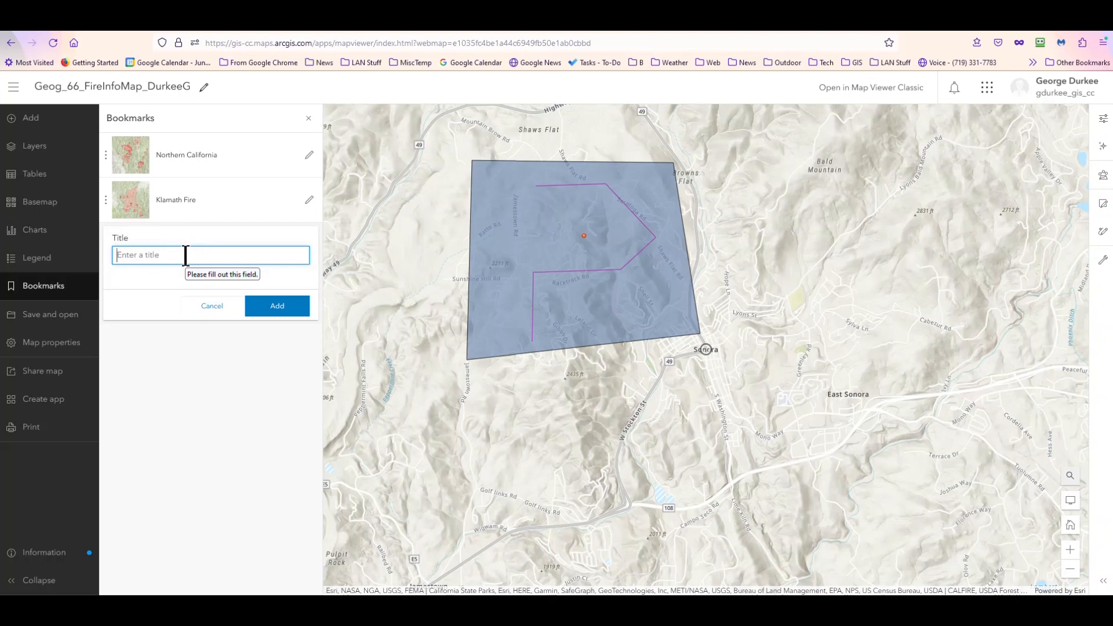
pyautogui.write('Sonora Area Feature Layer')
pyautogui.click(272, 306)
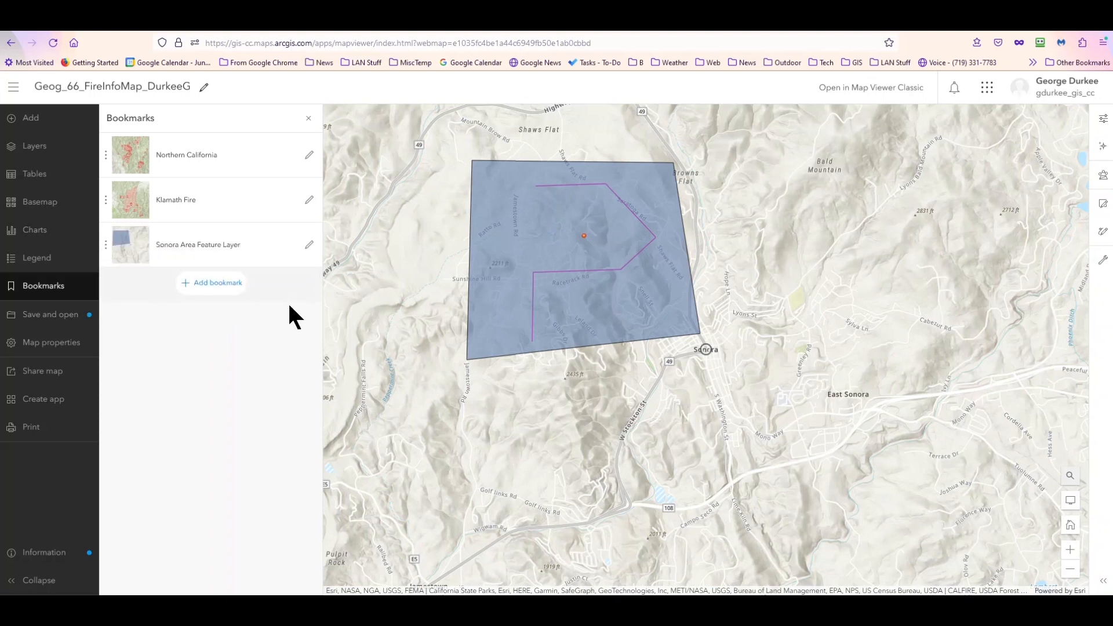
pyautogui.click(29, 322)
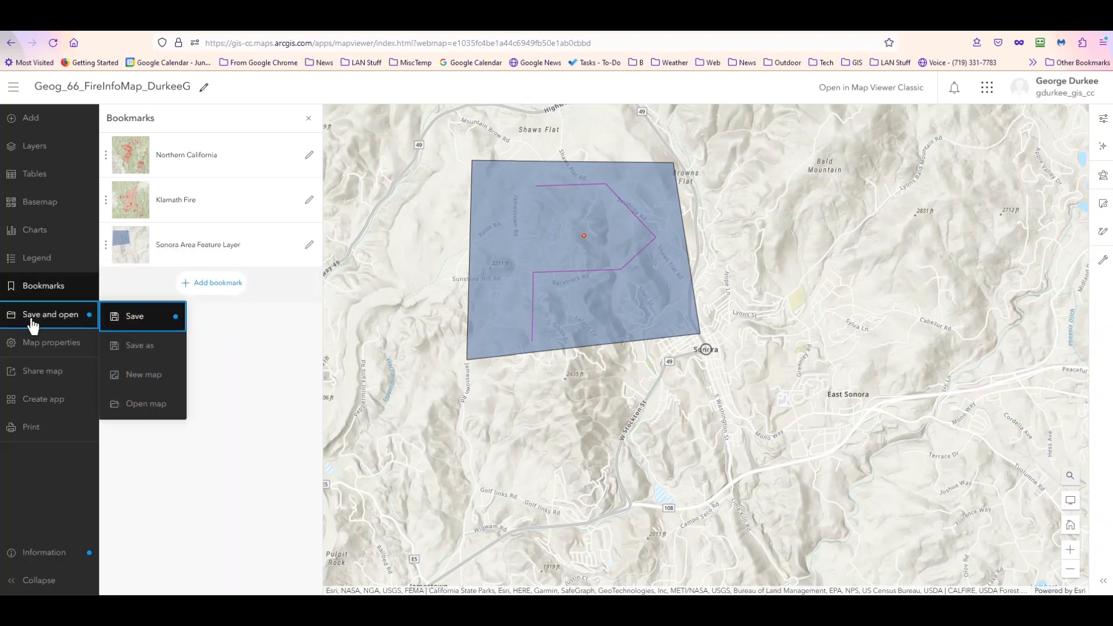
pyautogui.click(132, 323)
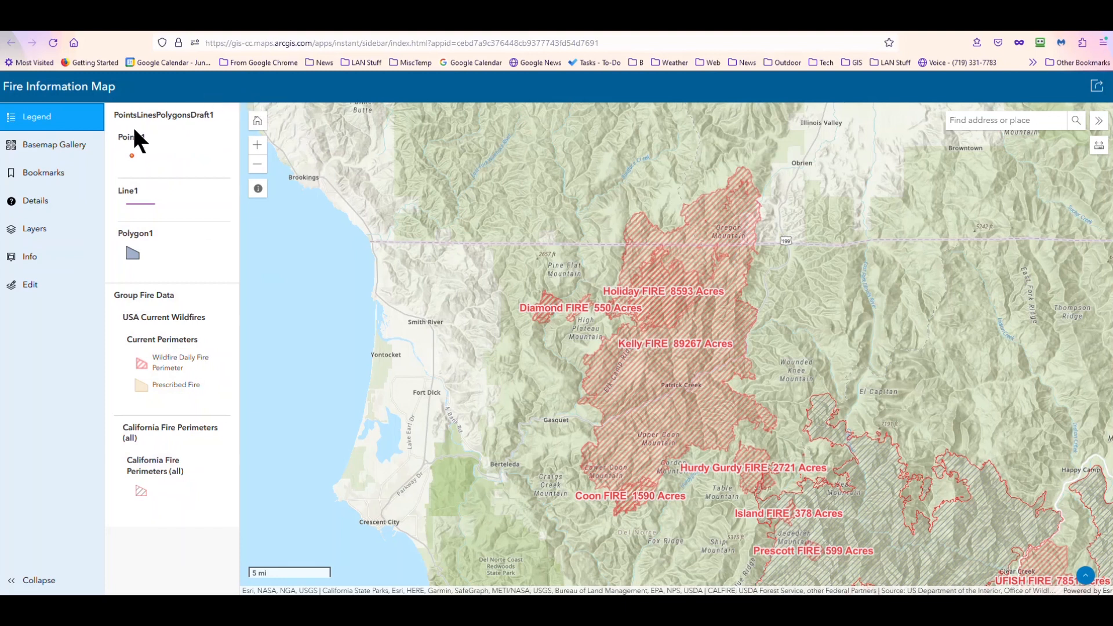
# In the published app, go to the Sonora Area Feature Layer bookmark and open the feature editor.
pyautogui.click(43, 182)
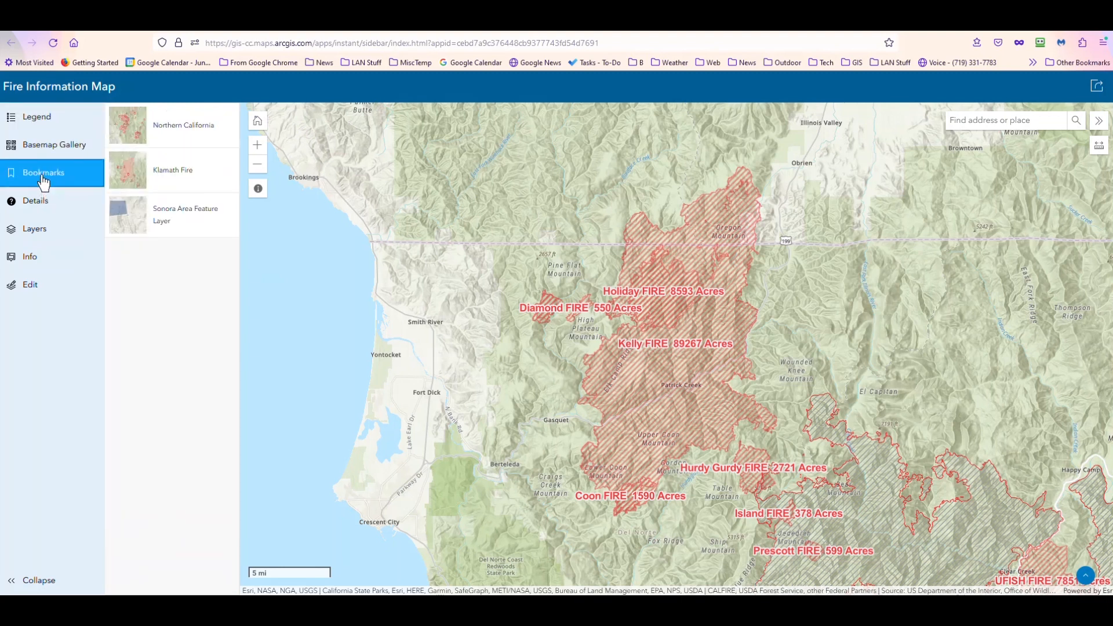
pyautogui.click(184, 225)
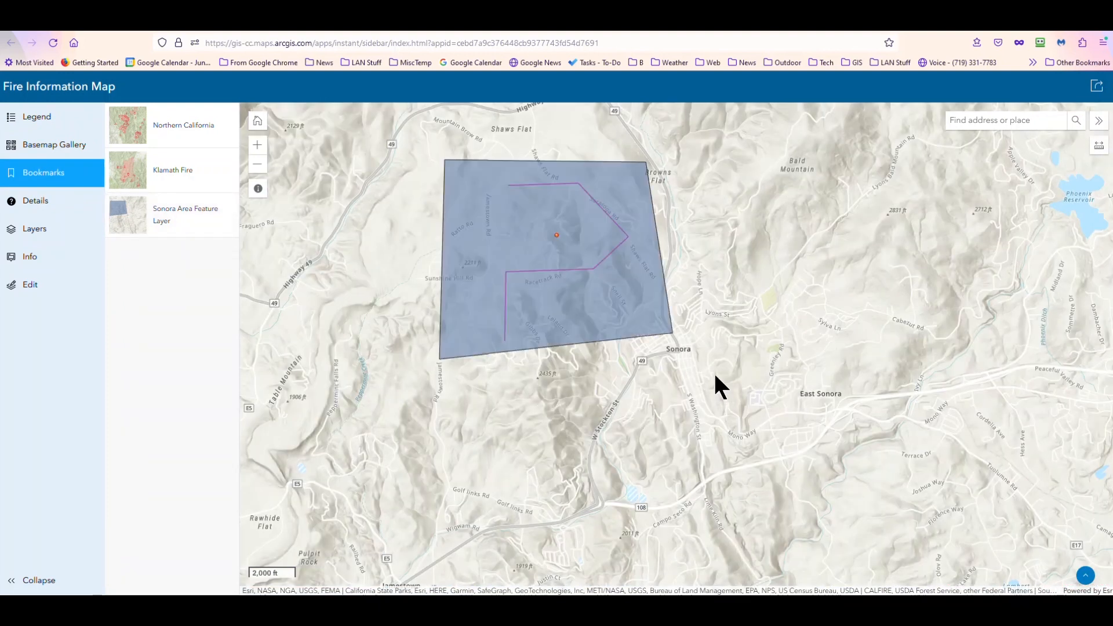
pyautogui.click(34, 295)
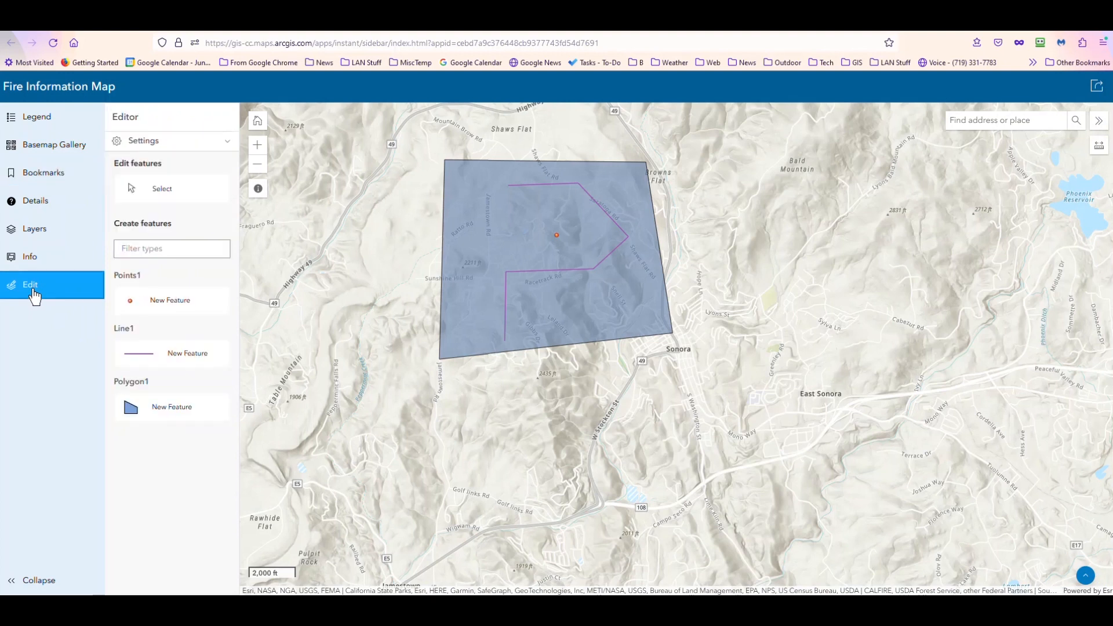
# Draw a new four-vertex, arrow-shaped Polygon1 feature north of East Sonora, beside the existing polygon.
pyautogui.click(160, 306)
pyautogui.click(139, 412)
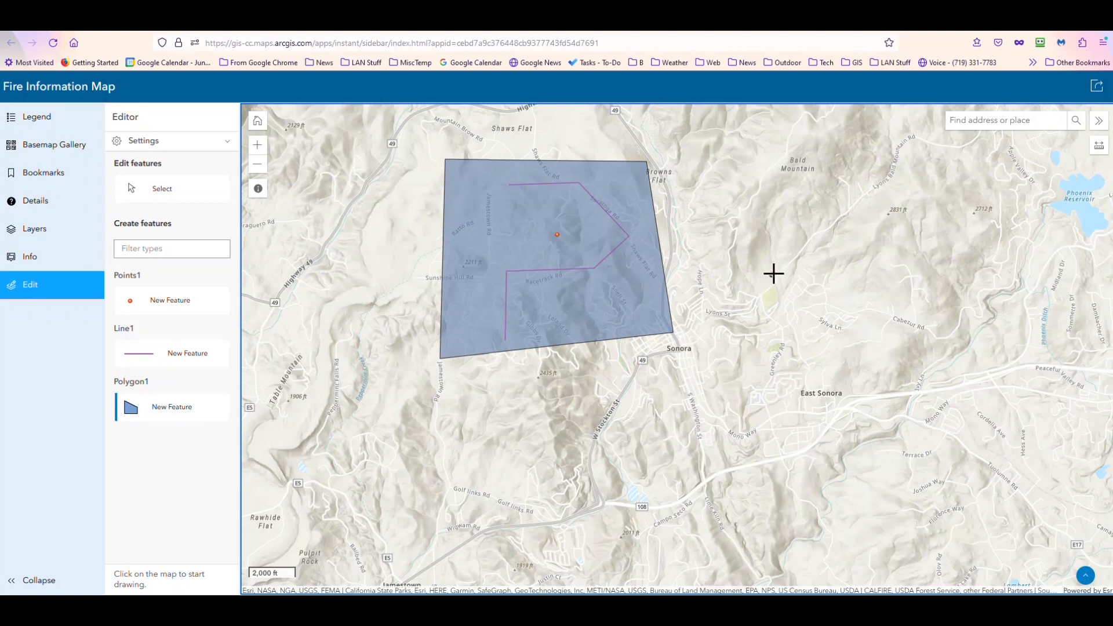
pyautogui.click(749, 232)
pyautogui.click(804, 271)
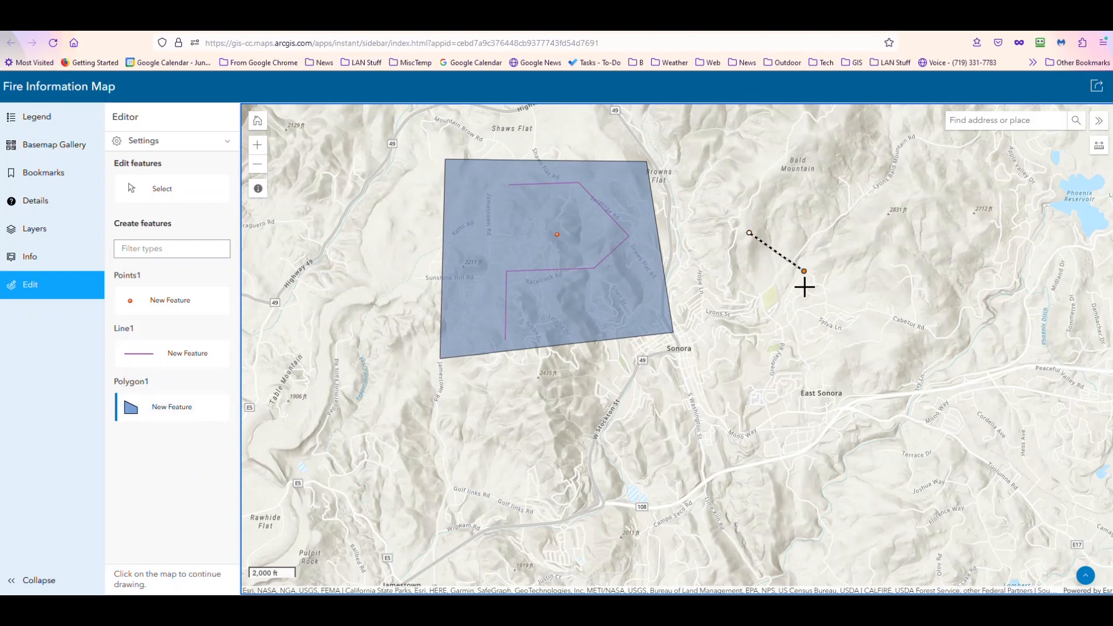
pyautogui.click(786, 355)
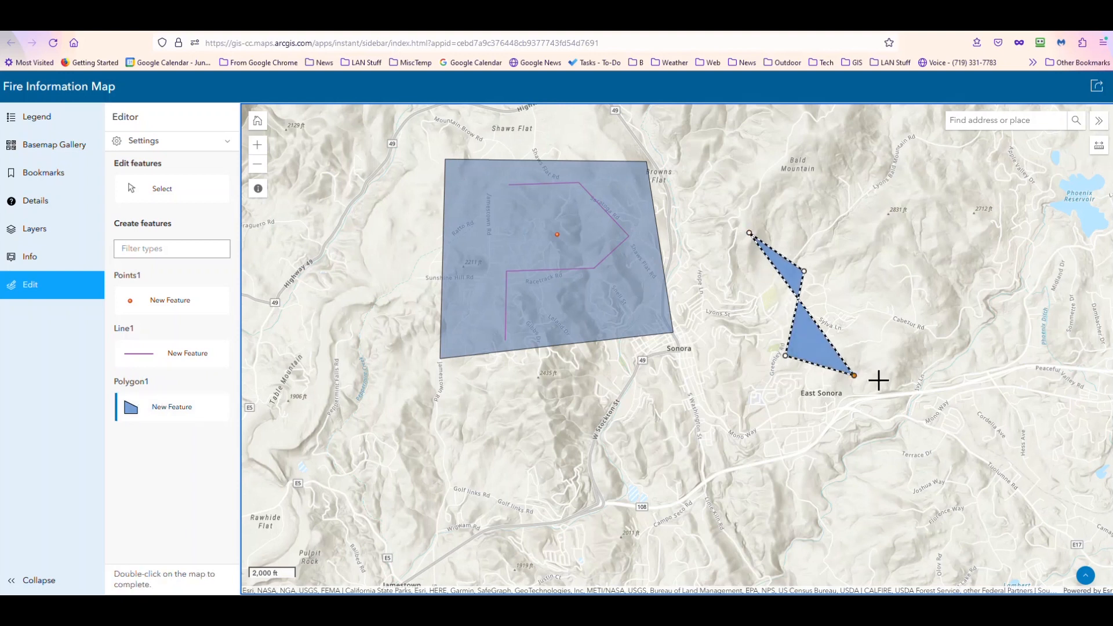
pyautogui.doubleClick(934, 230)
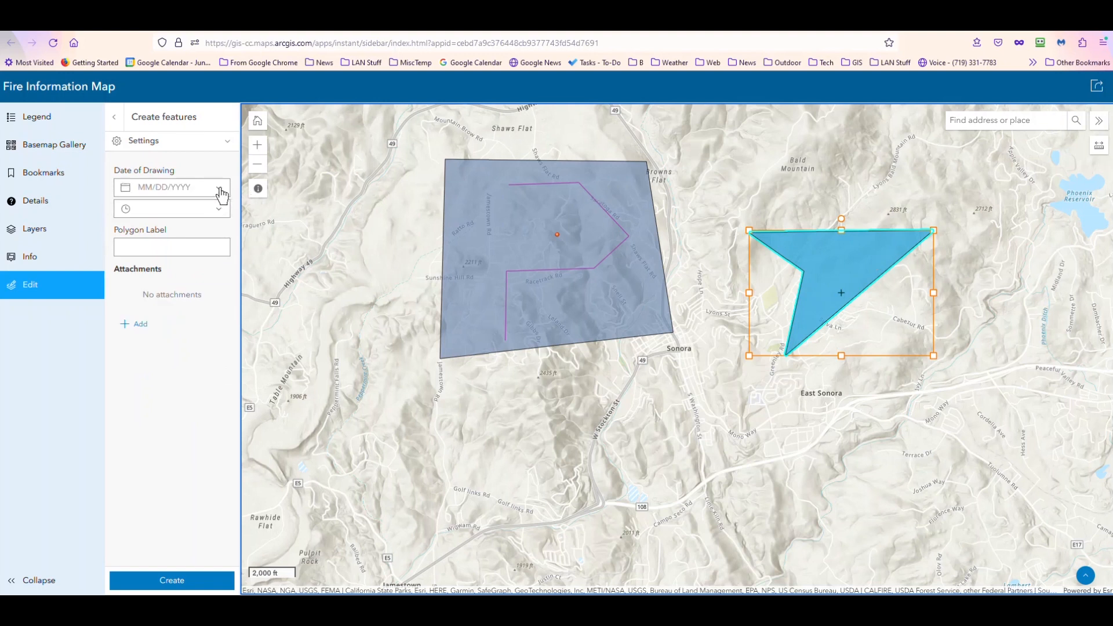
# Set the new polygon's Date of Drawing to 10/3/2023 and its label to "Arrow", and create the feature.
pyautogui.click(219, 192)
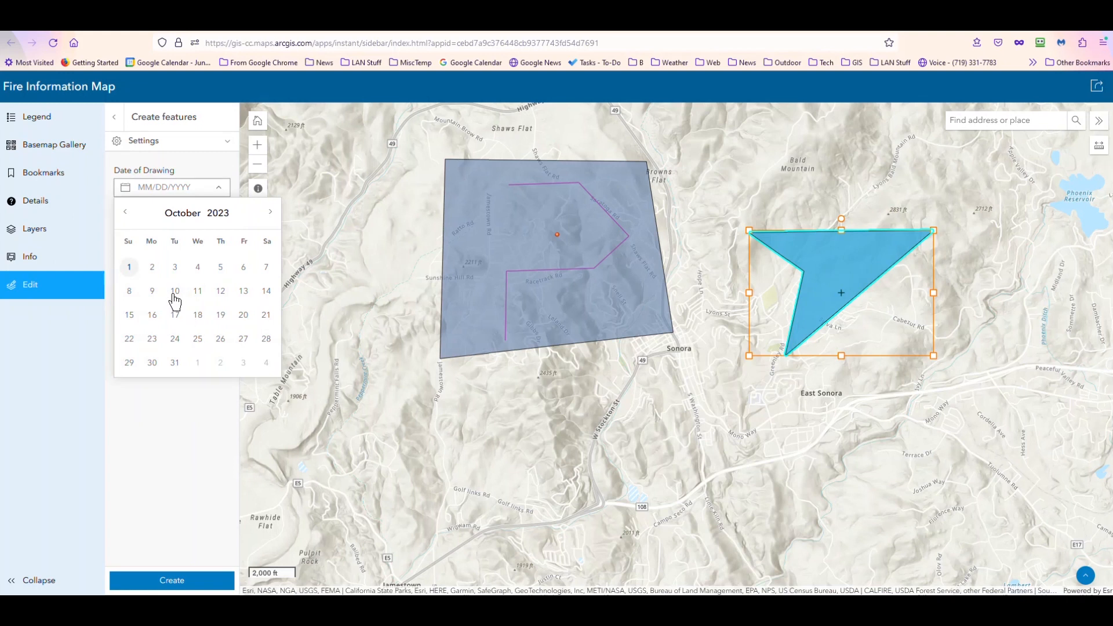
pyautogui.click(175, 268)
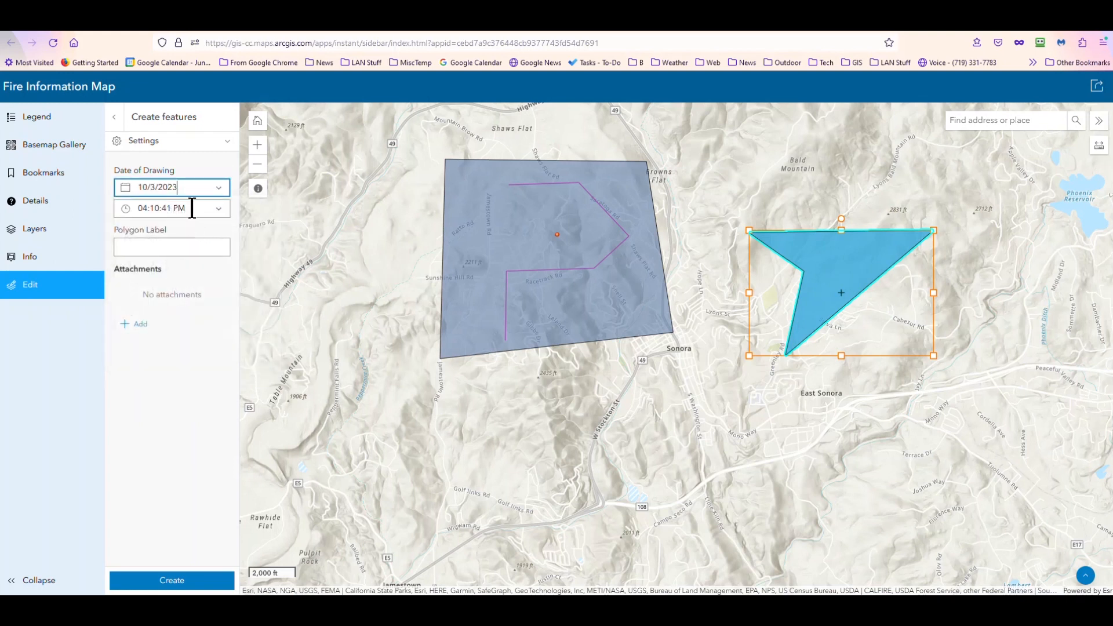
pyautogui.click(172, 247)
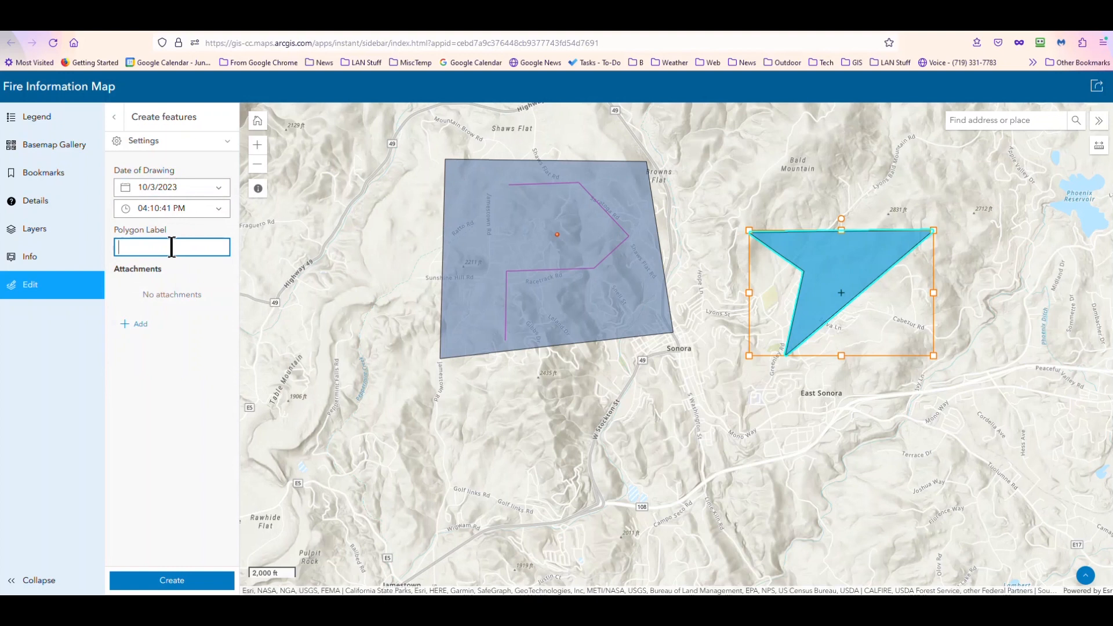
pyautogui.write('rrow')
pyautogui.click(172, 581)
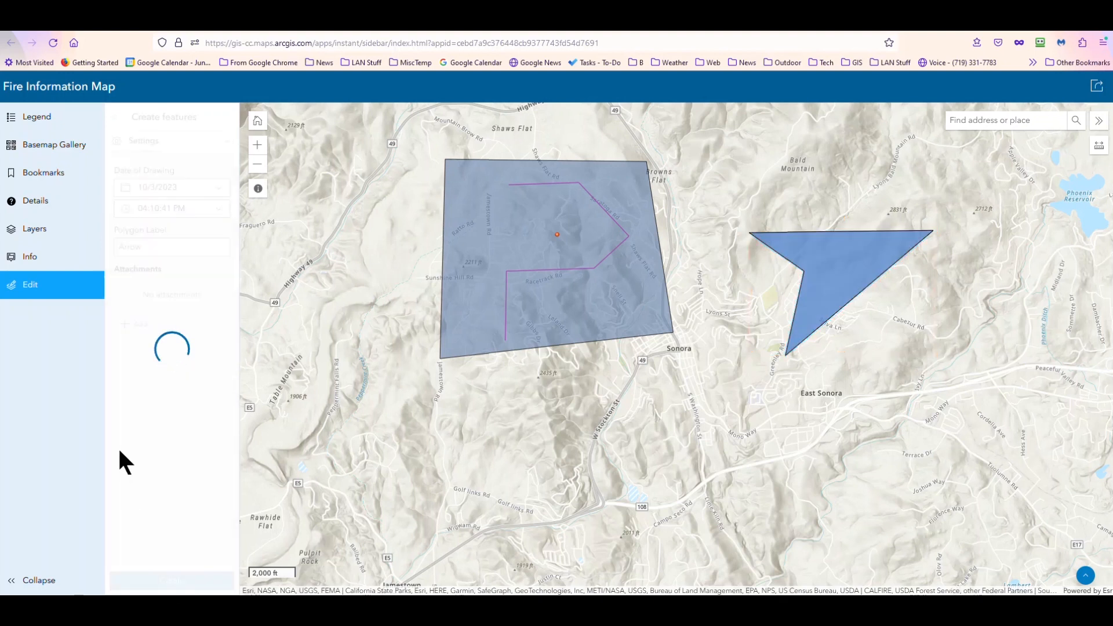